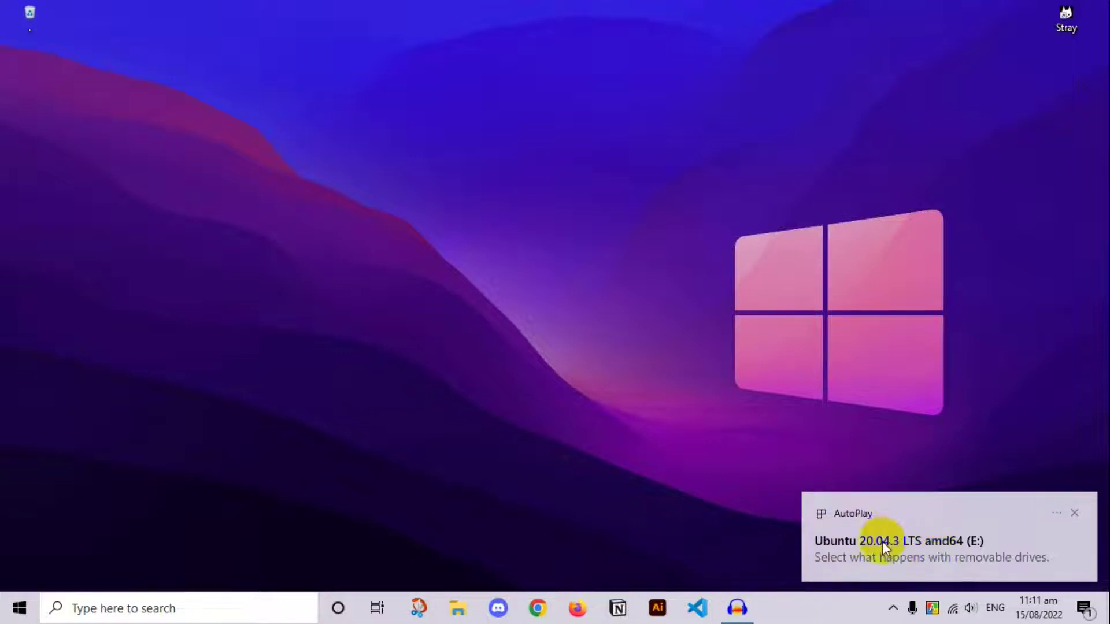
- Open the Ubuntu 20.04.3 LTS amd64 (E:) USB drive in File Explorer to view its files
left_click(492, 604)
left_click(468, 609)
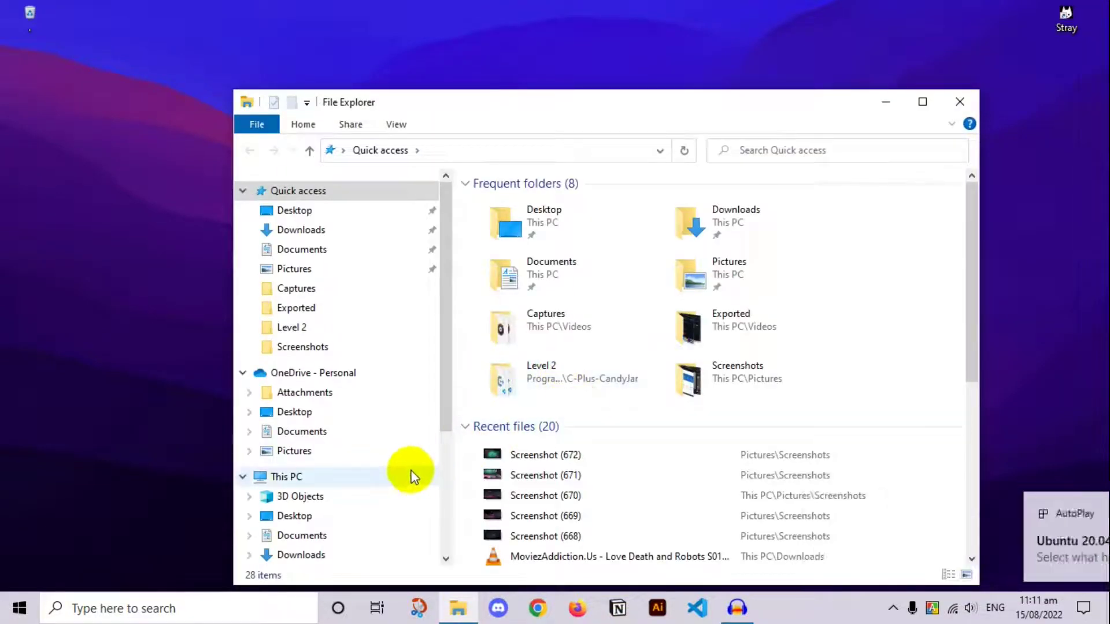
scroll(407, 469, "down", 4)
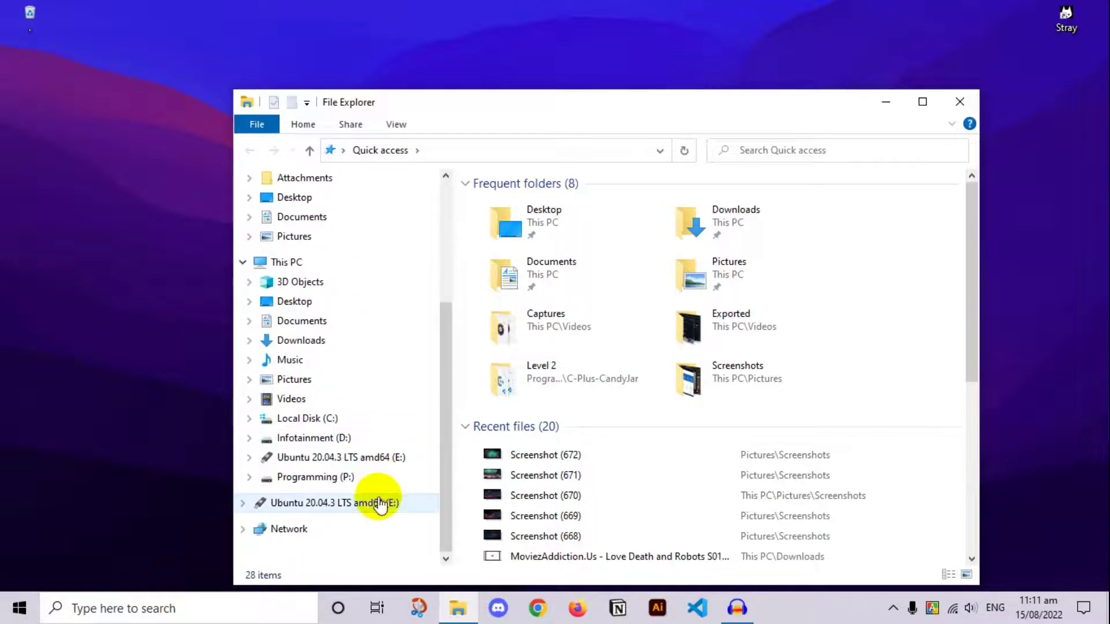
left_click(379, 504)
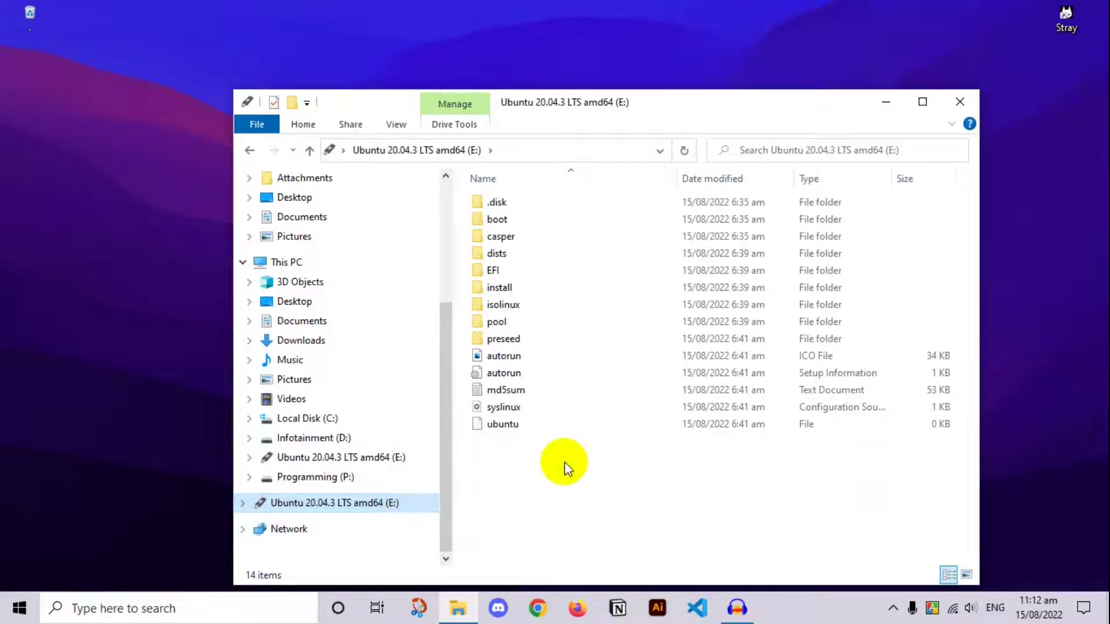
left_click_drag(565, 461, 561, 92)
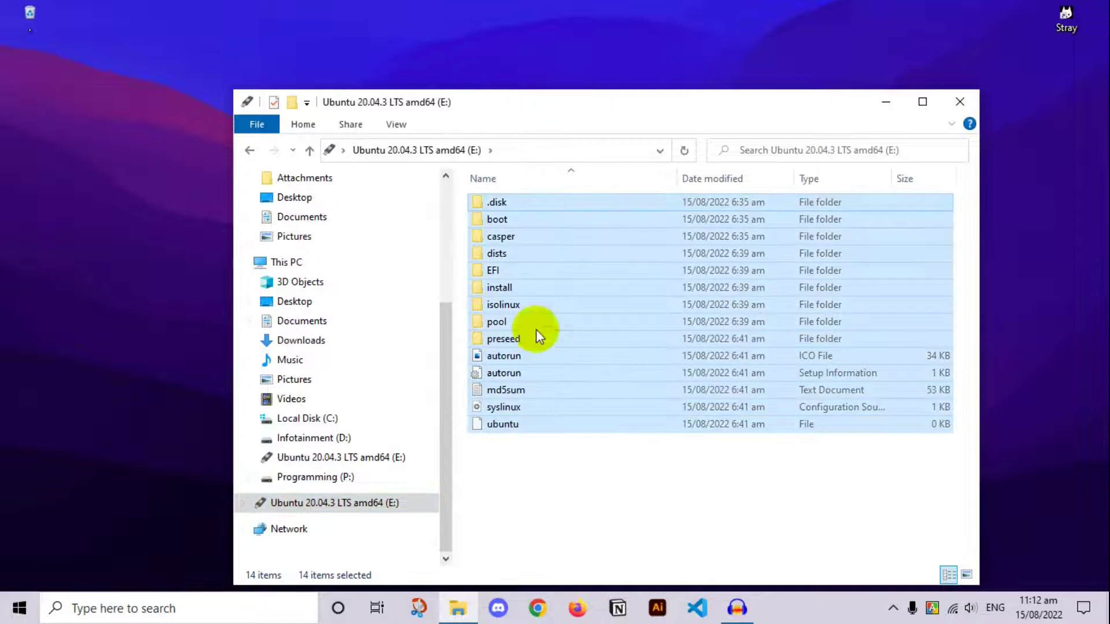
left_click(511, 471)
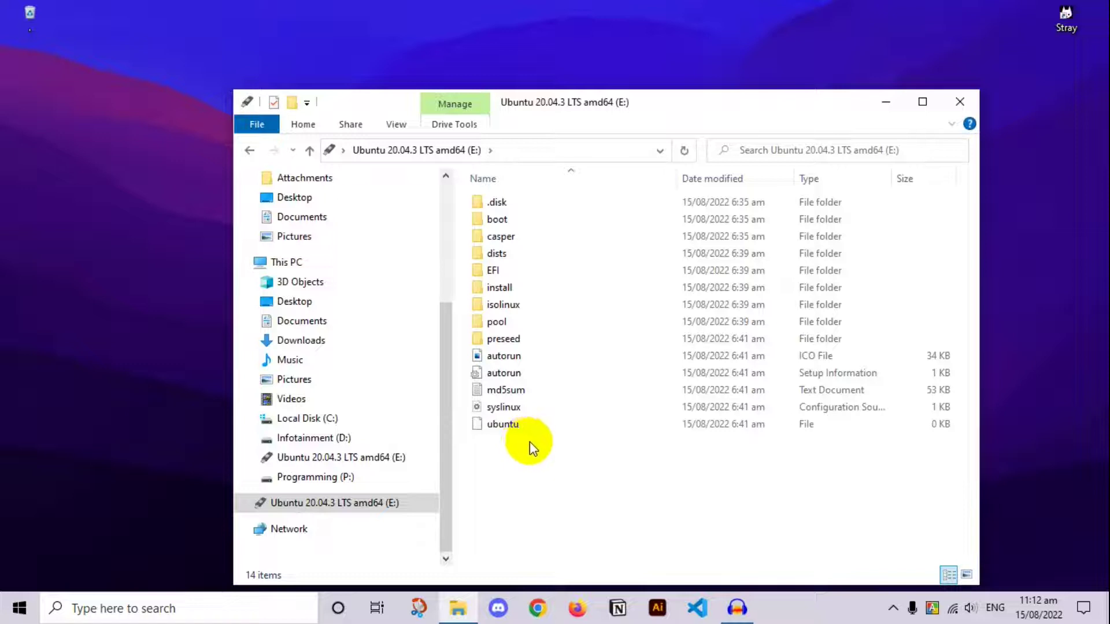
right_click(424, 506)
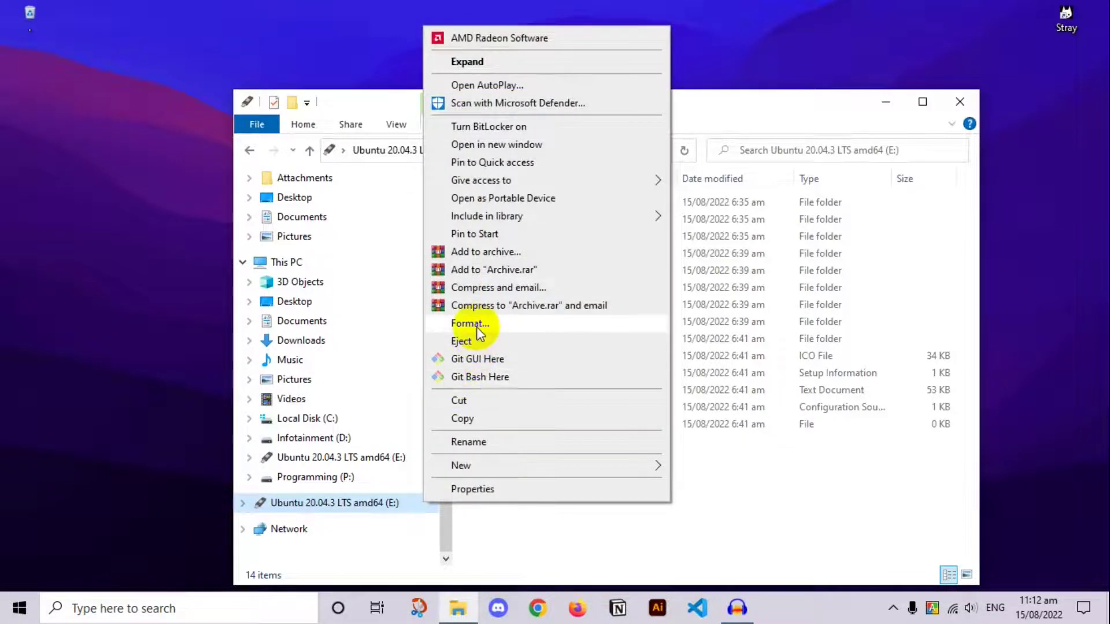
left_click(662, 554)
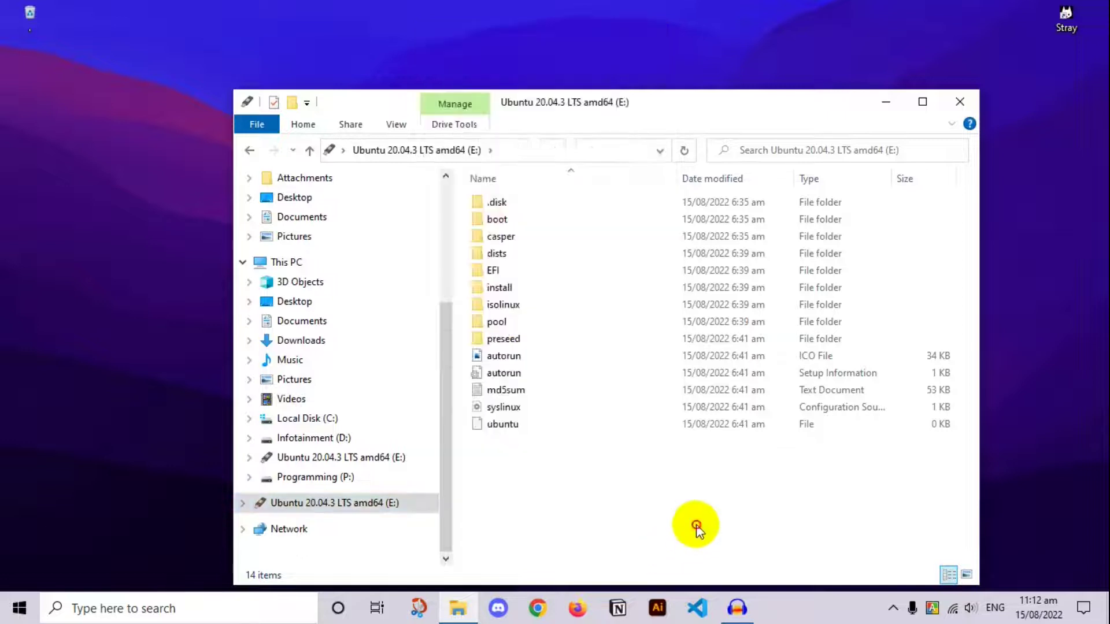
- Open the Command Prompt through a search for cmd, and enlarge and reposition its window
left_click(92, 601)
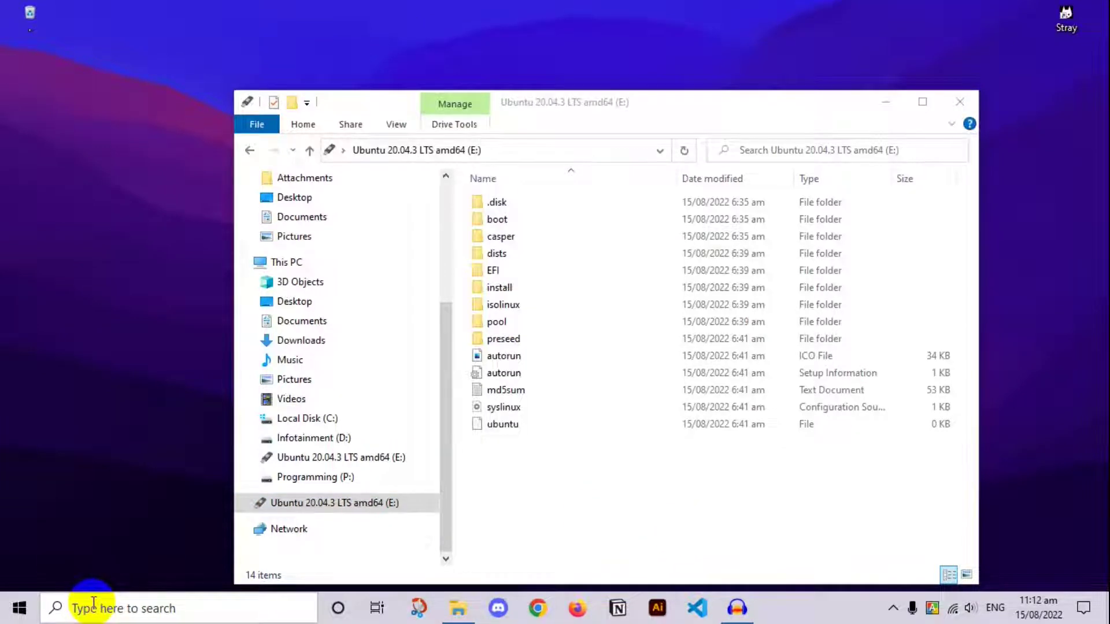
type("cmd")
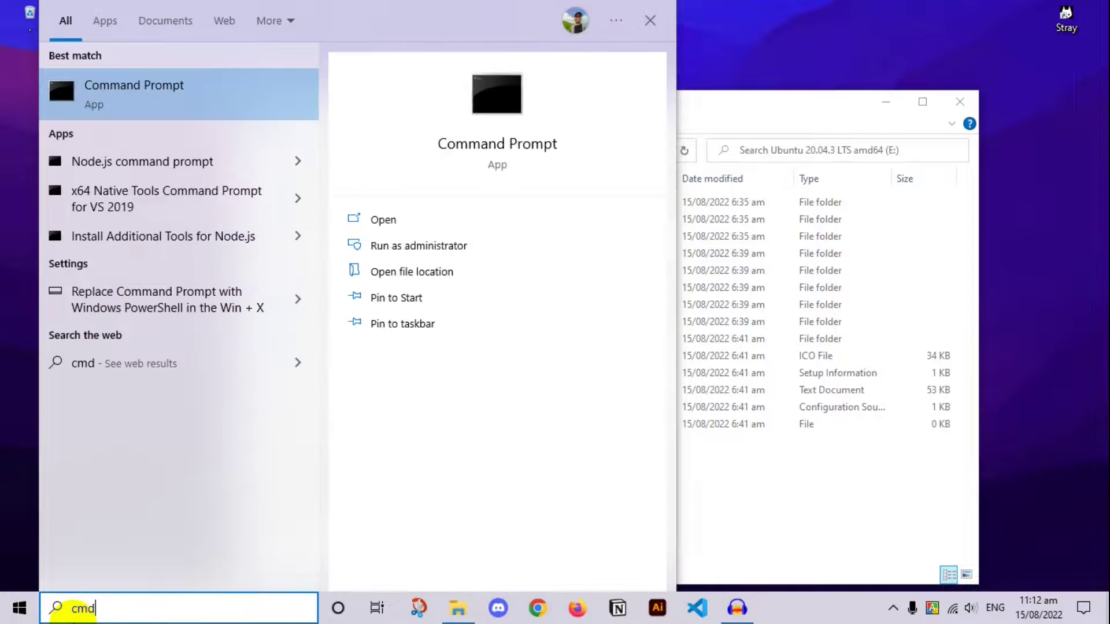
key("Return")
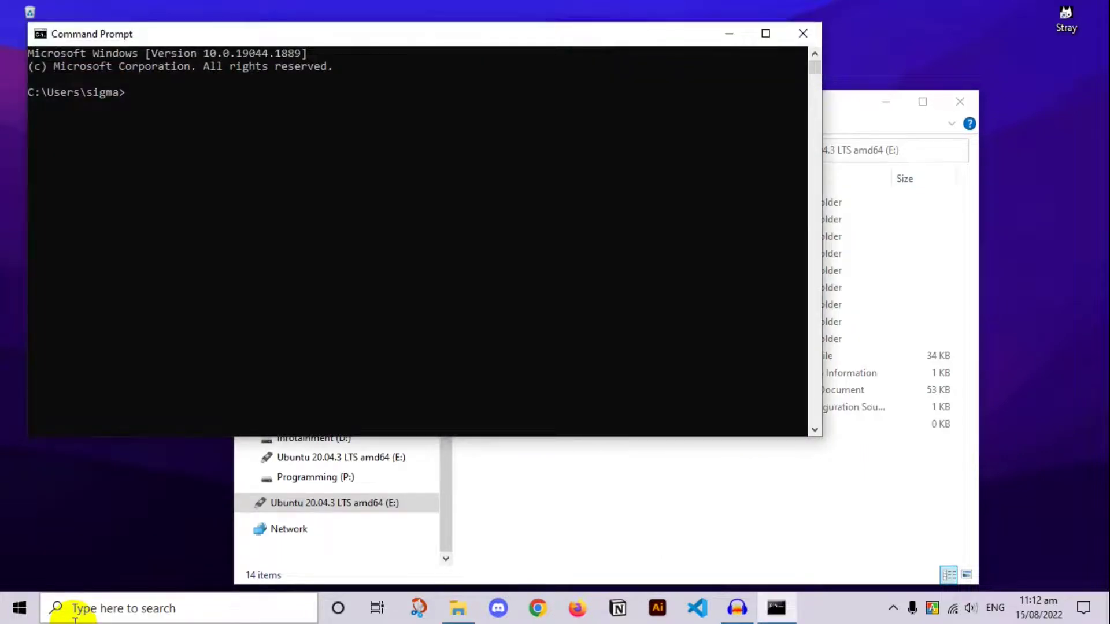
scroll(353, 222, "up", 2, "ctrl")
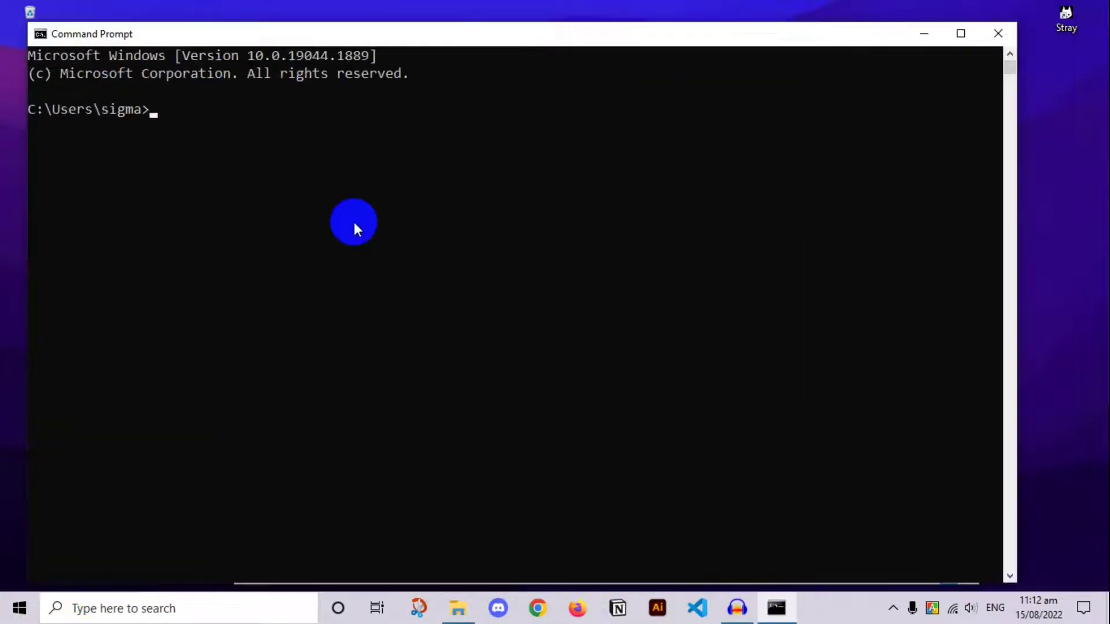
left_click_drag(289, 32, 422, 28)
scroll(404, 119, "up", 1, "ctrl")
scroll(397, 136, "up", 1, "ctrl")
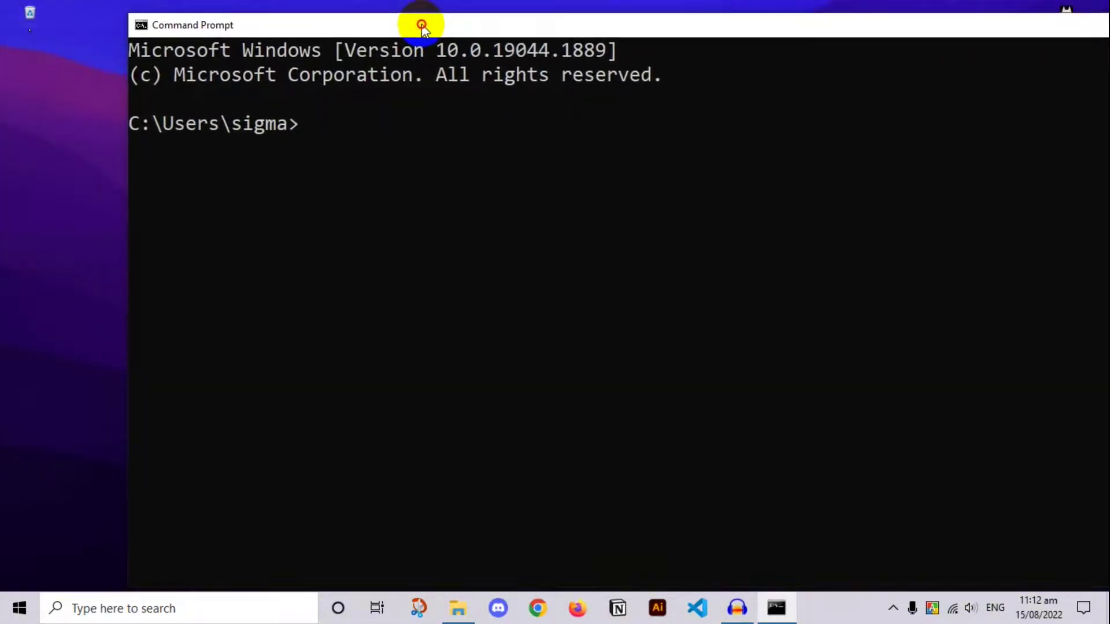
- Minimize the File Explorer window and start diskpart from the Command Prompt
left_click(457, 608)
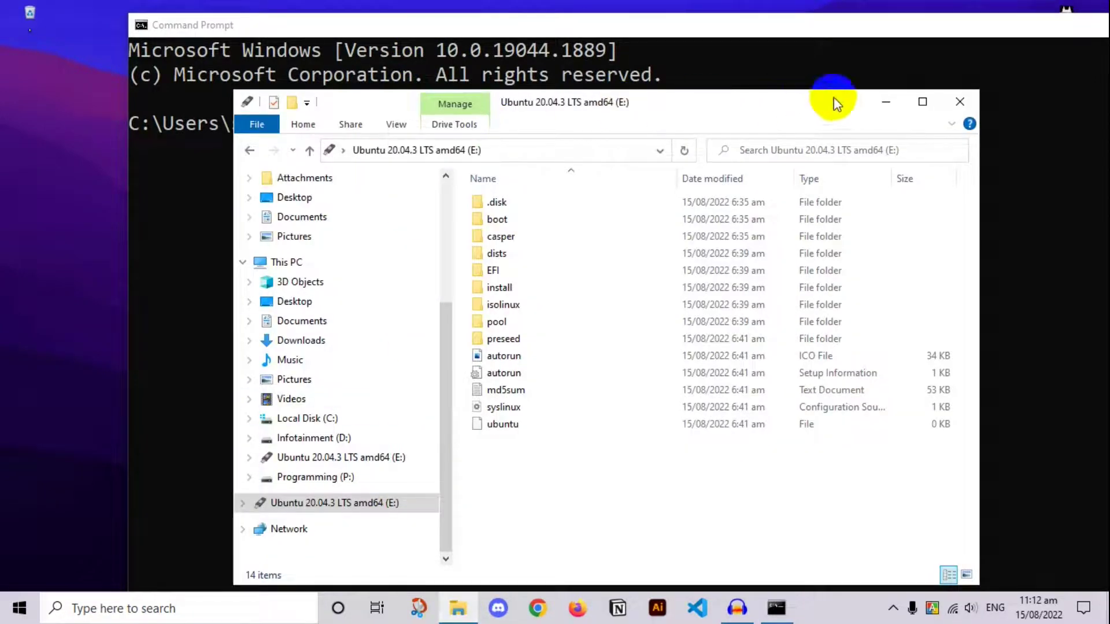
left_click(886, 102)
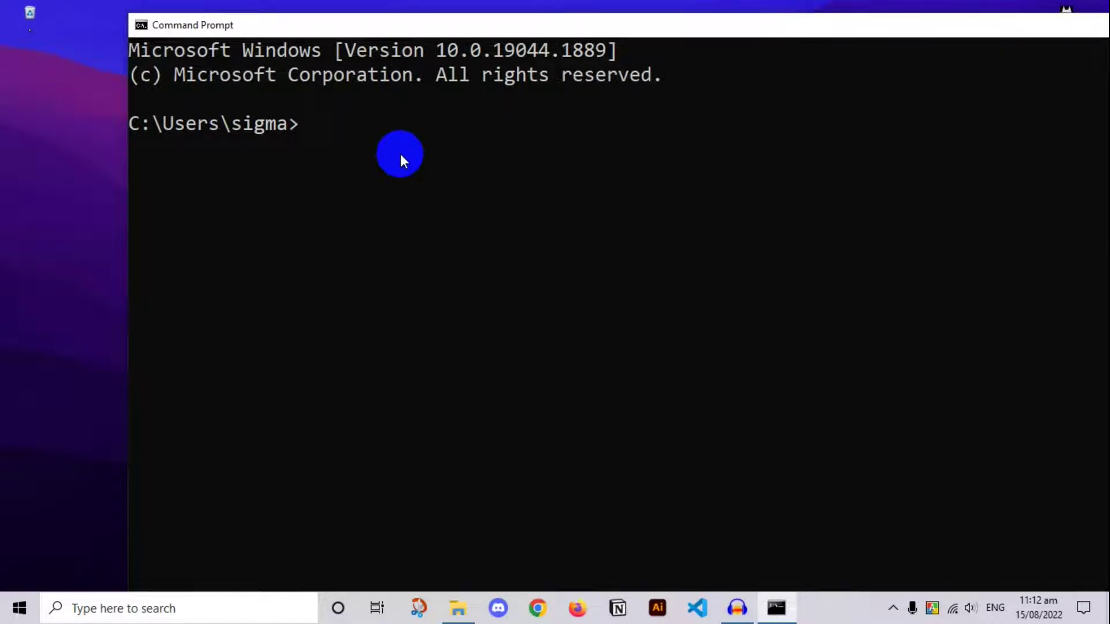
type("diskpar")
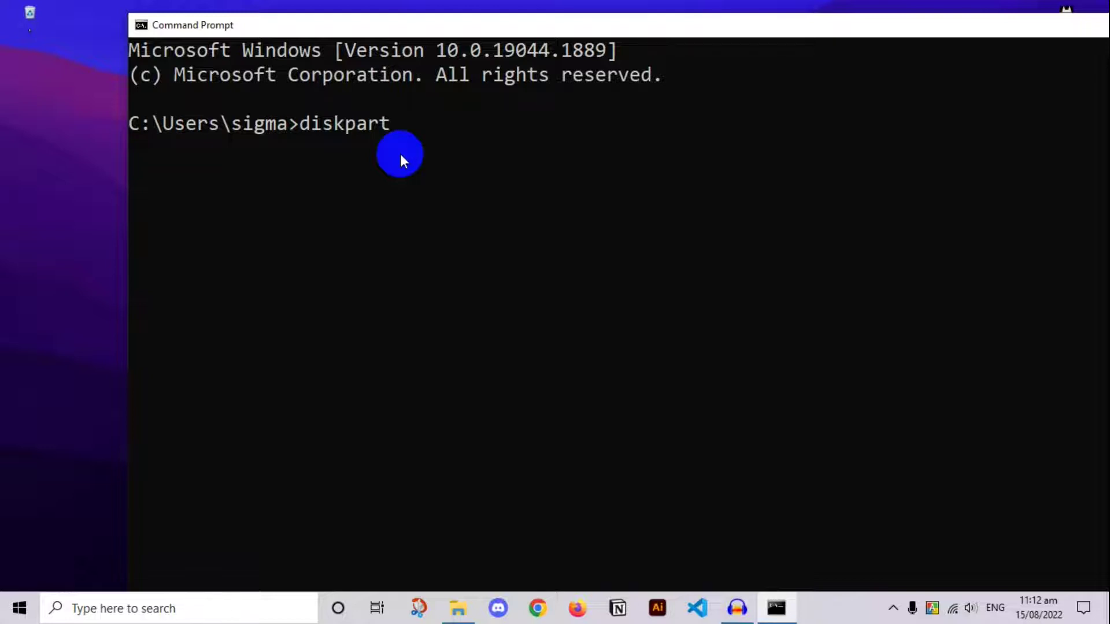
type("t")
key("Return")
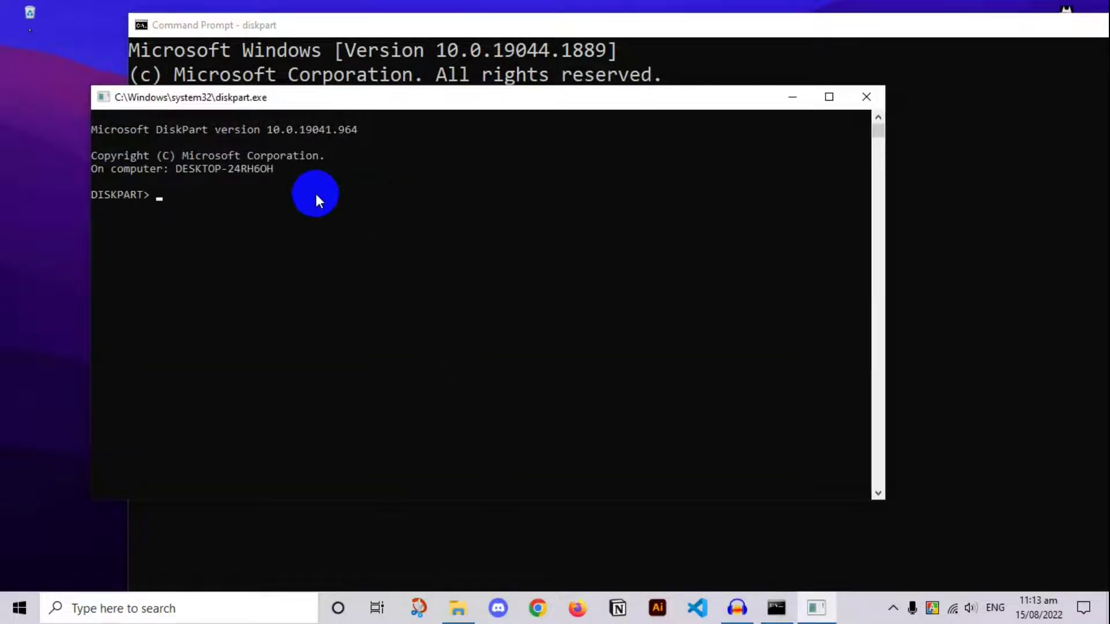
- Enlarge the DiskPart window's text and list the computer's disks with the list disk command
scroll(252, 179, "up", 4)
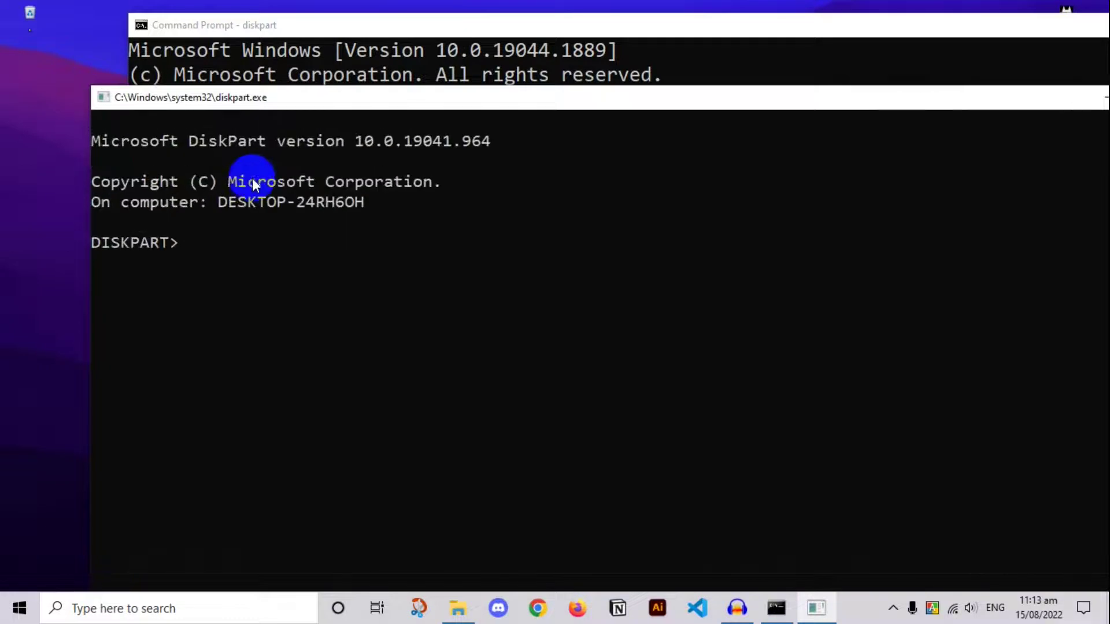
scroll(253, 179, "up", 1)
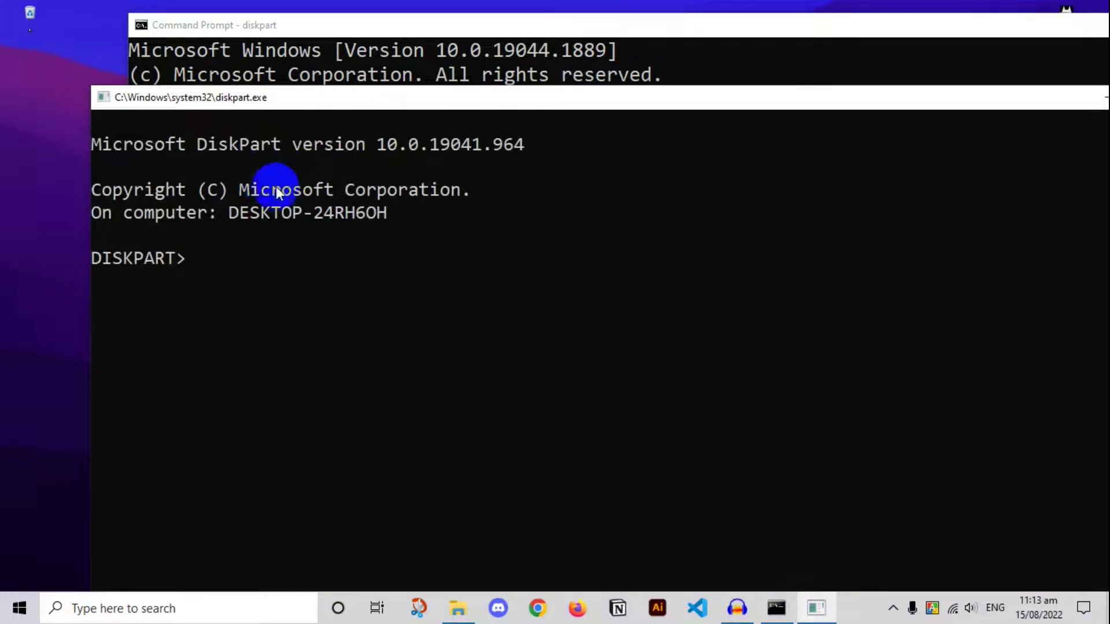
left_click_drag(285, 104, 311, 166)
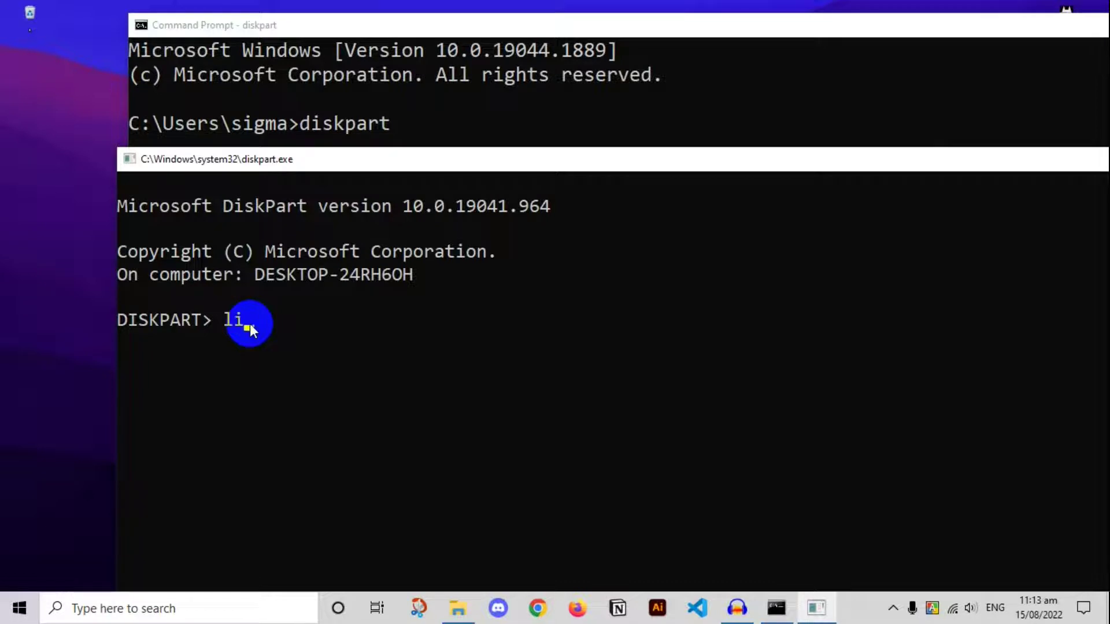
type("disk")
key("Return")
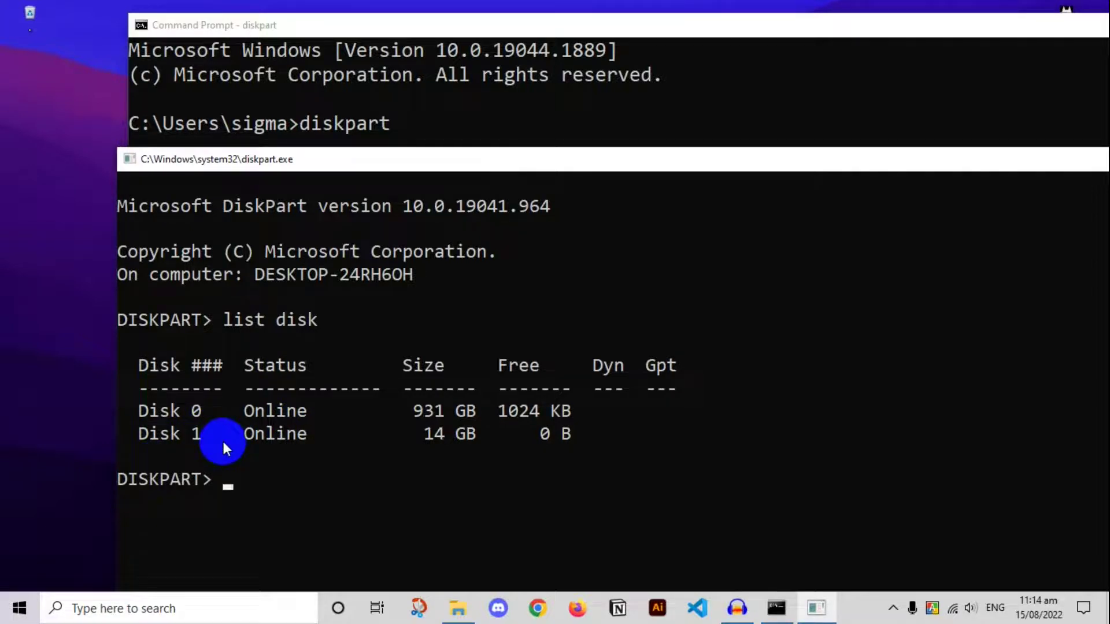
- Select the 14 GB USB drive in DiskPart with the command sel disk 1
type("sel di")
type("sk1")
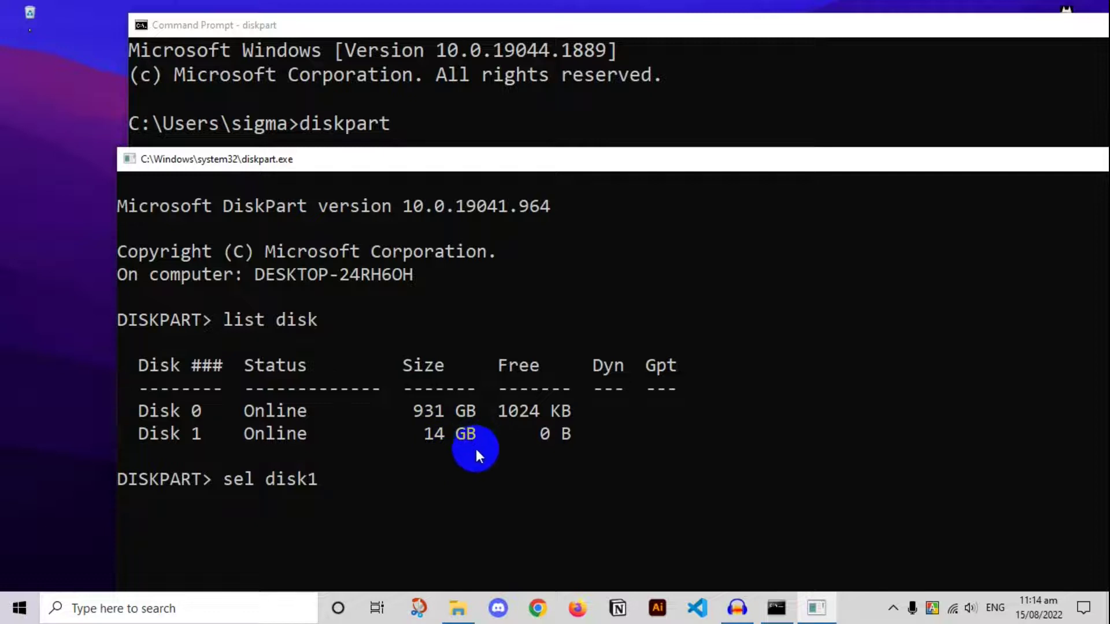
key("Return")
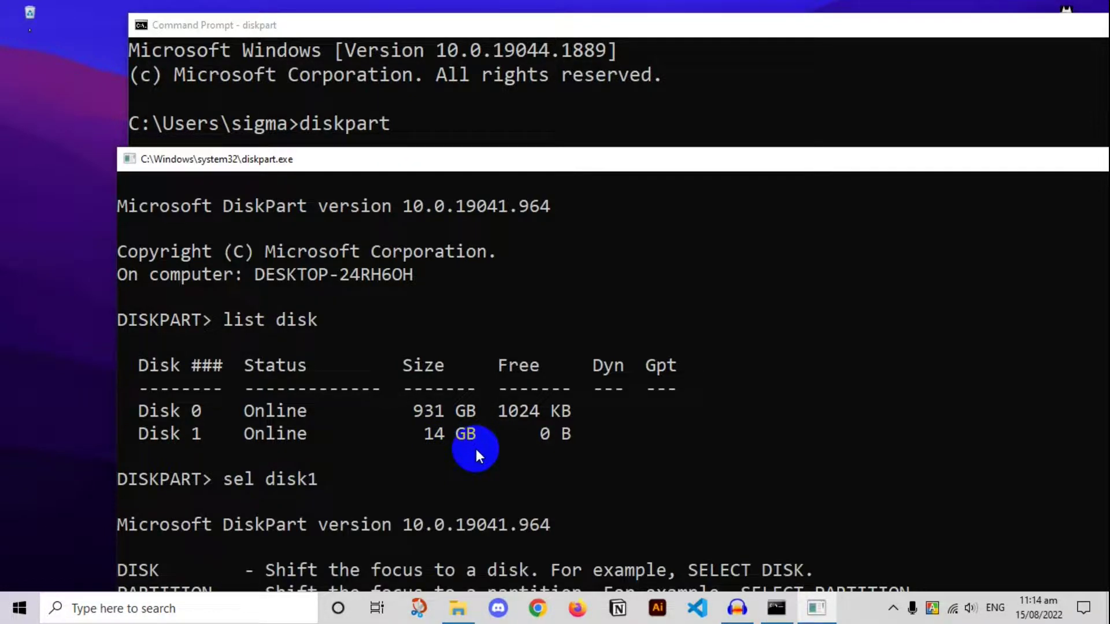
type("sel disk 1")
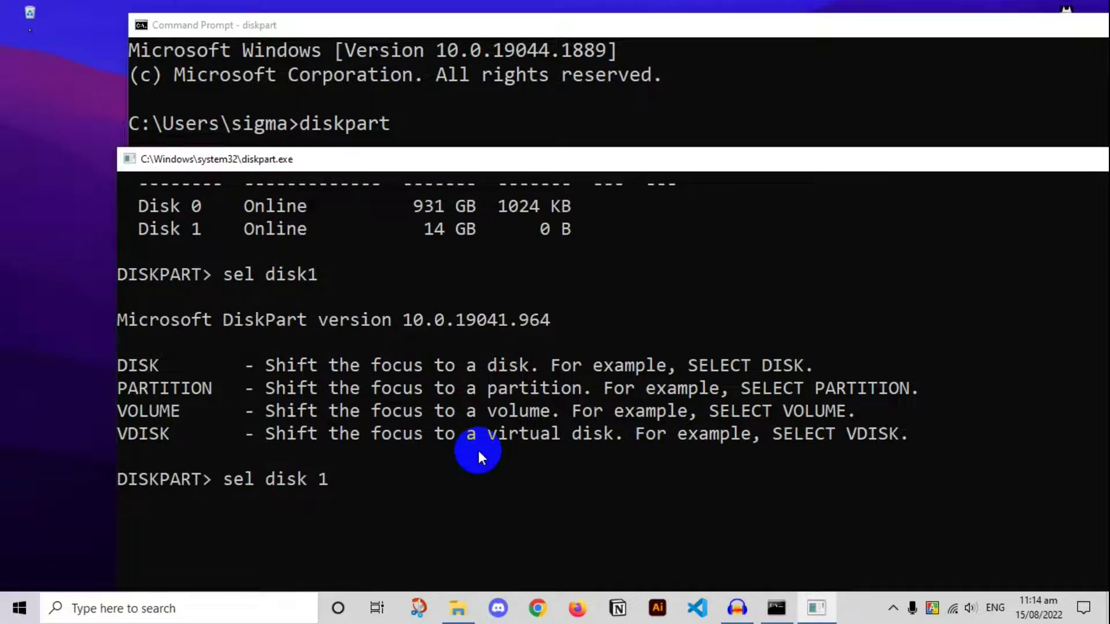
key("Return")
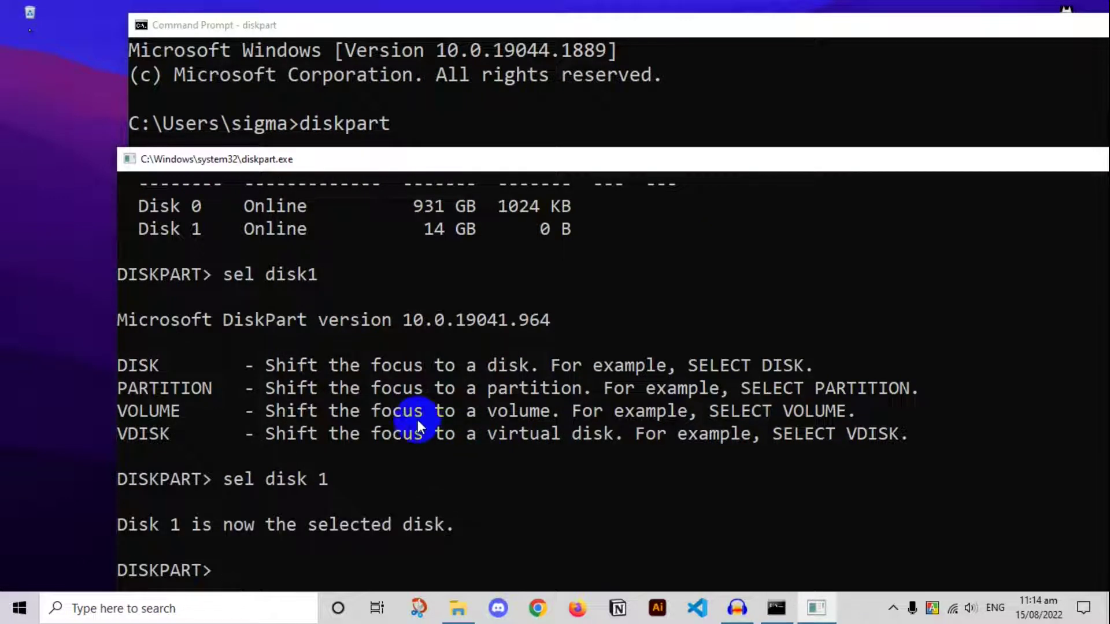
- Recheck the selected disk against the disk list and wipe it with the clean command
scroll(414, 421, "down", 2)
scroll(314, 394, "up", 3)
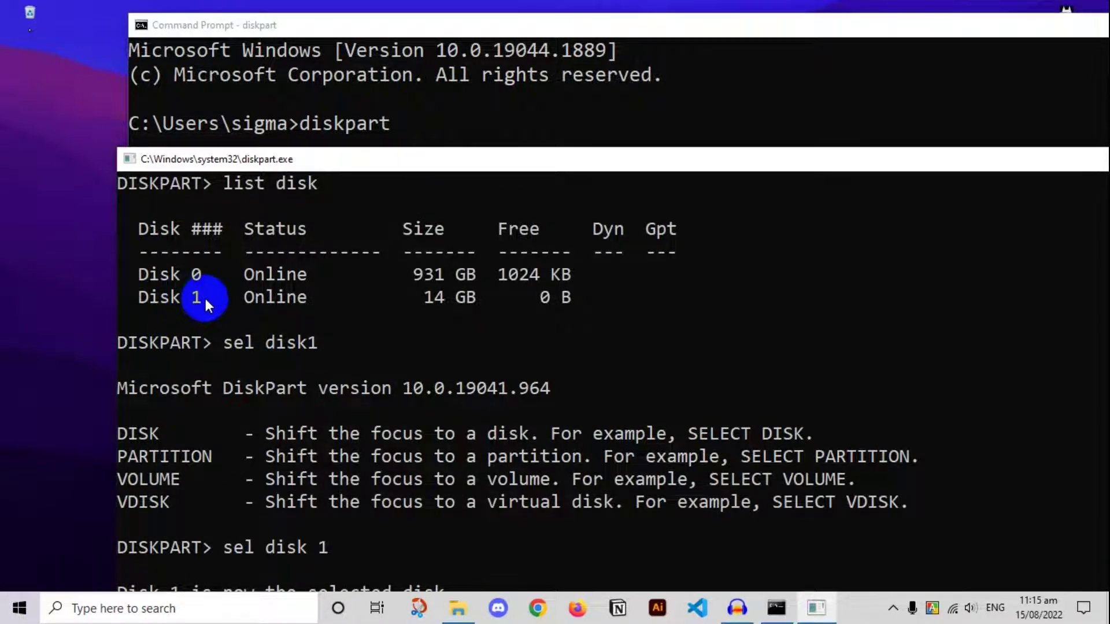
scroll(212, 306, "down", 2)
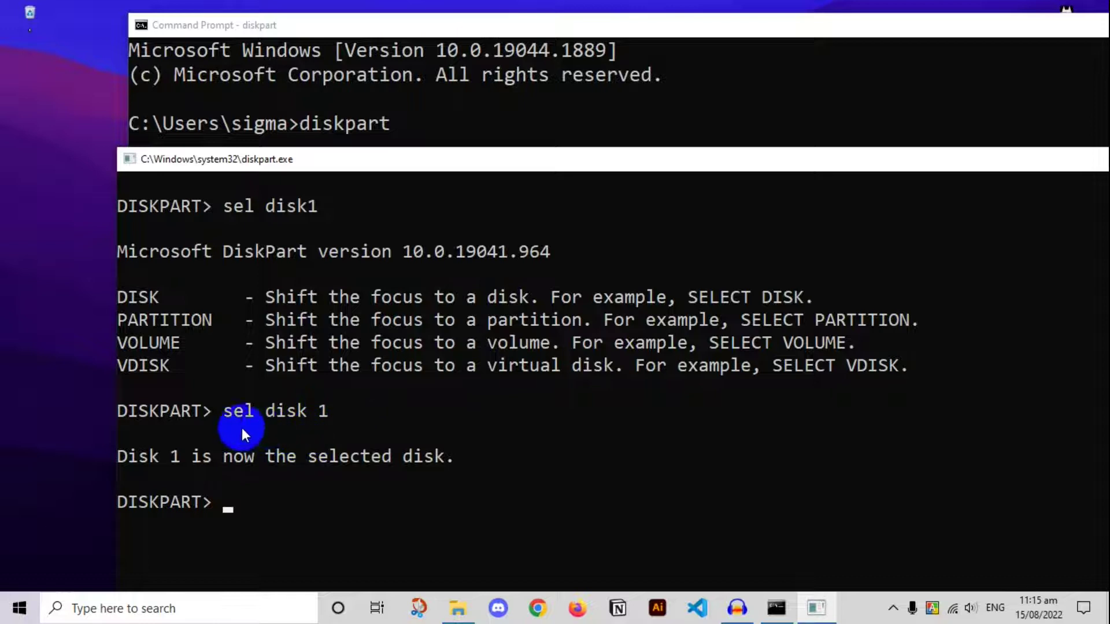
scroll(249, 492, "down", 1)
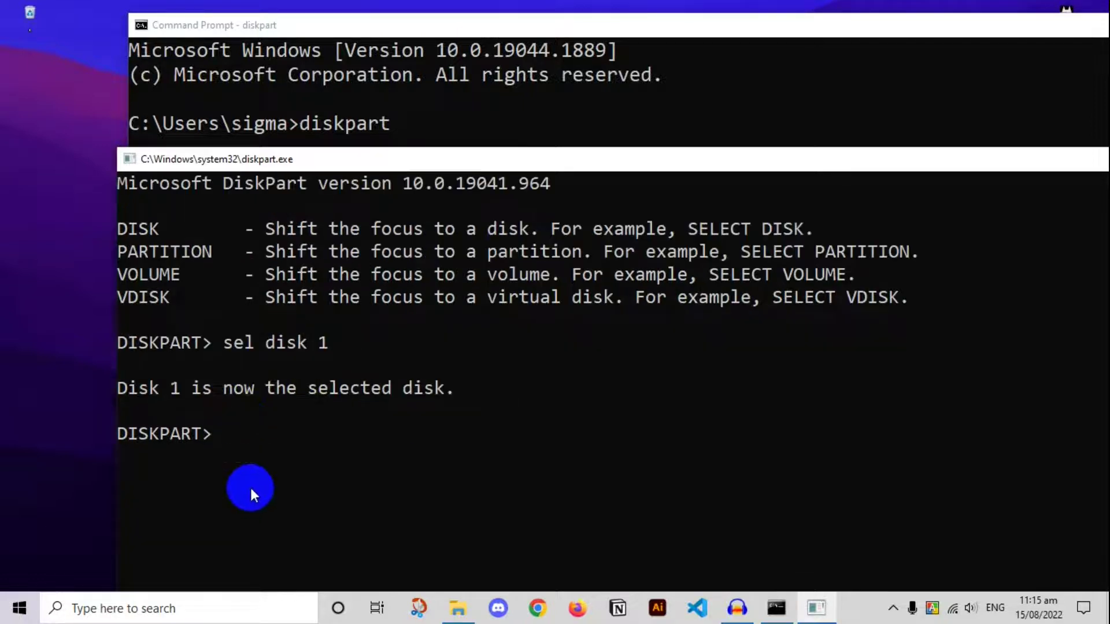
scroll(327, 381, "up", 2)
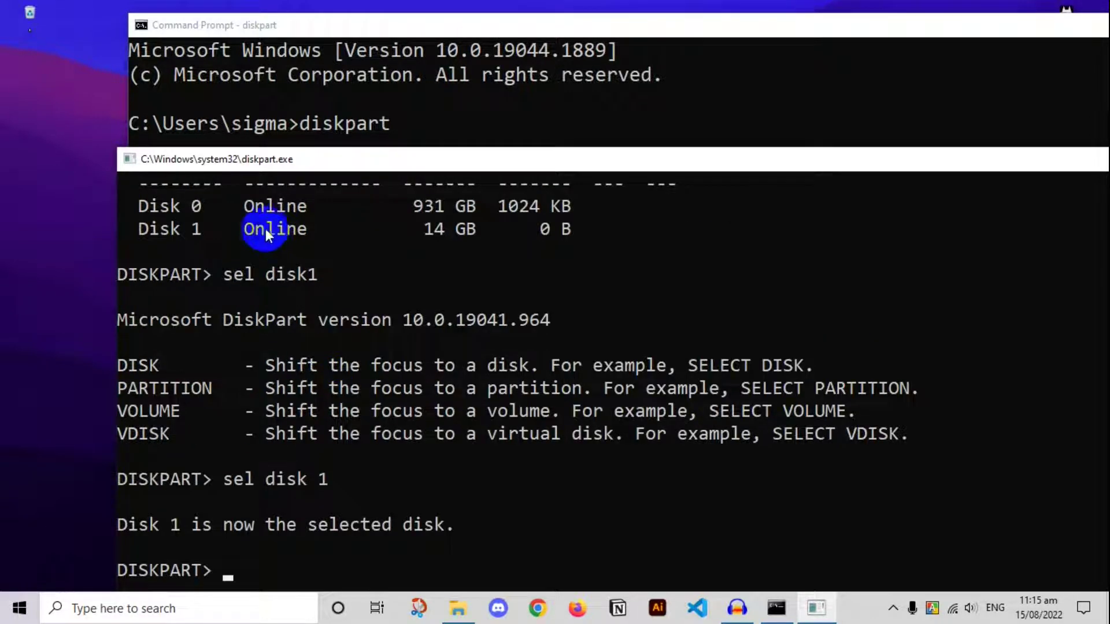
scroll(290, 433, "down", 1)
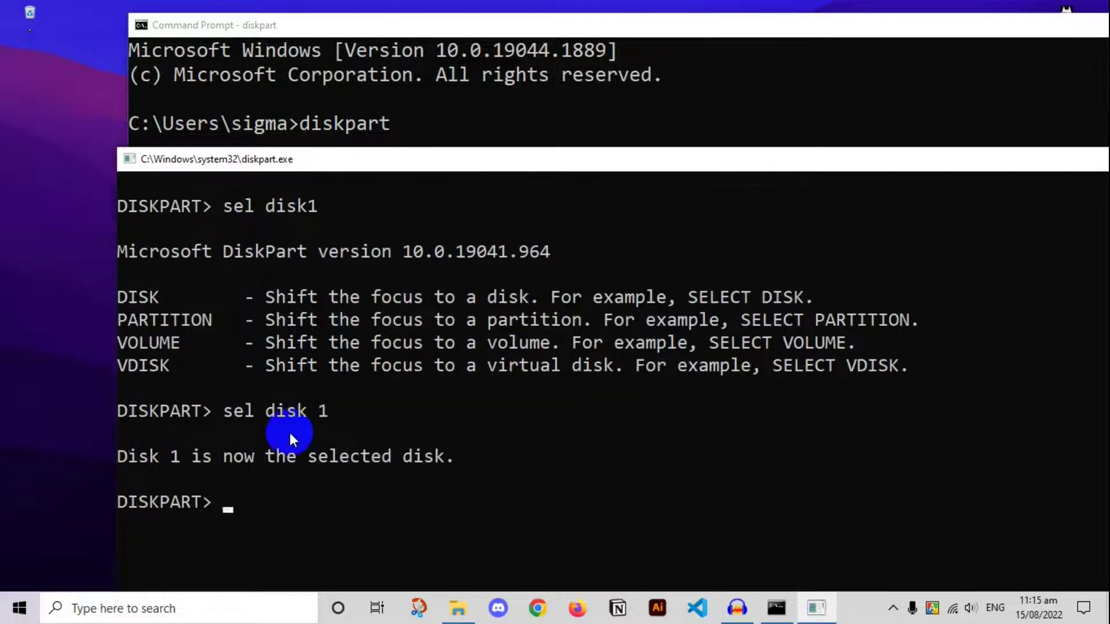
scroll(289, 433, "down", 1)
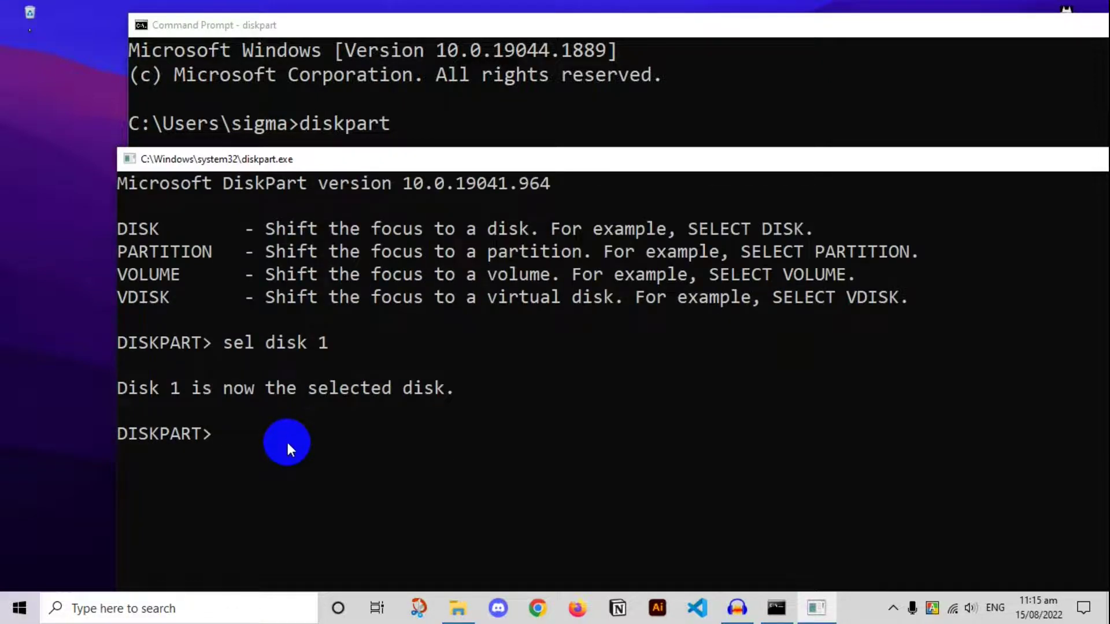
type("clean")
key("Return")
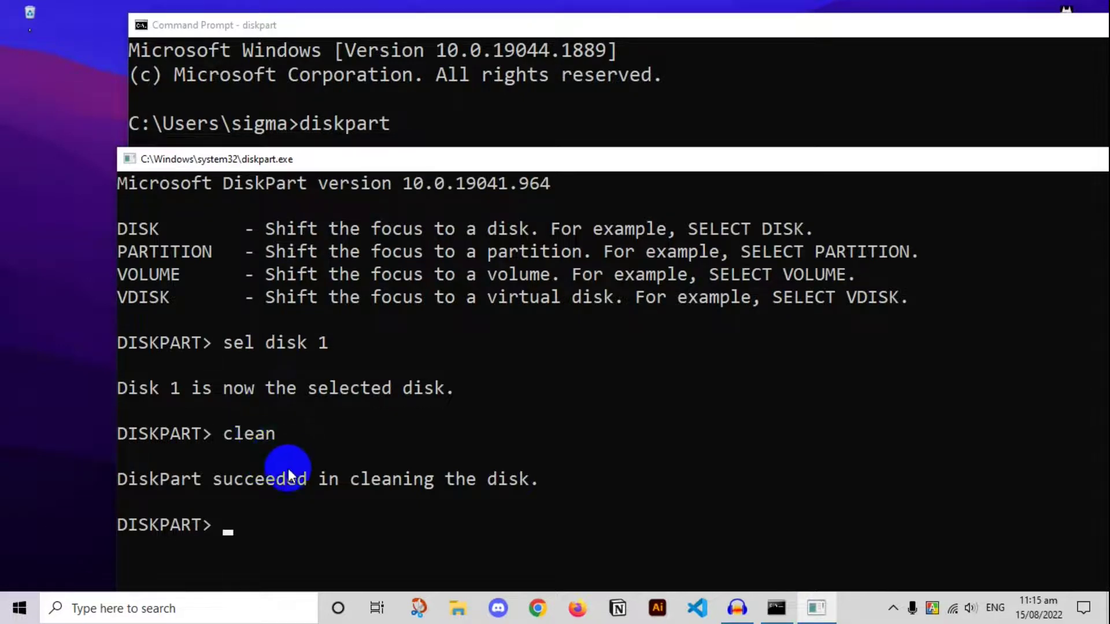
- Exit DiskPart and close the Command Prompt with the exit command
type("exi")
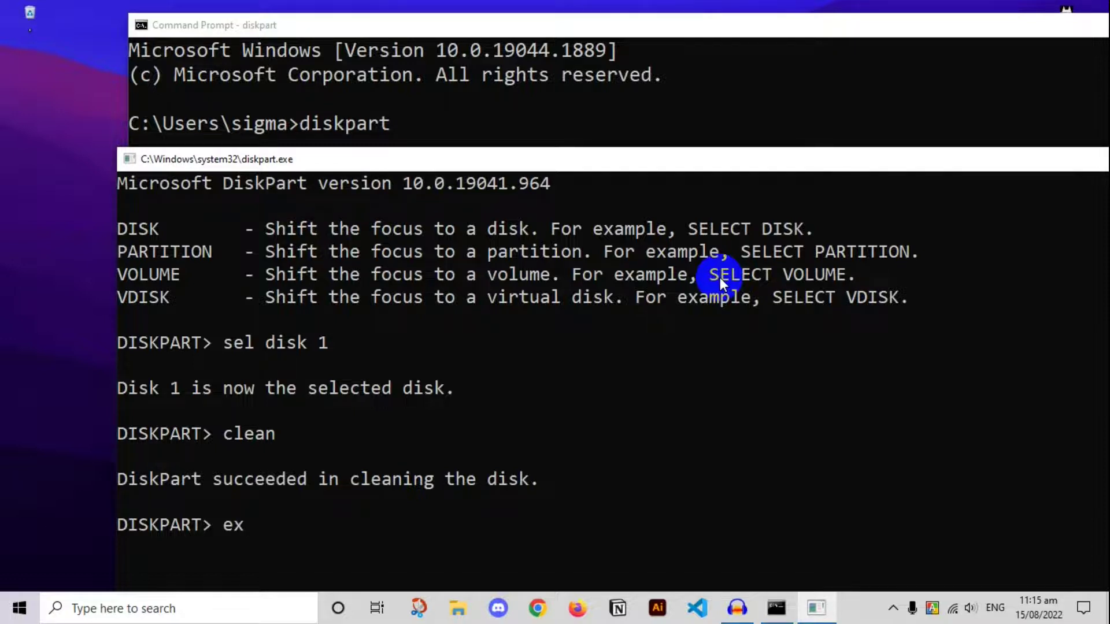
type("t")
key("Return")
type("ex")
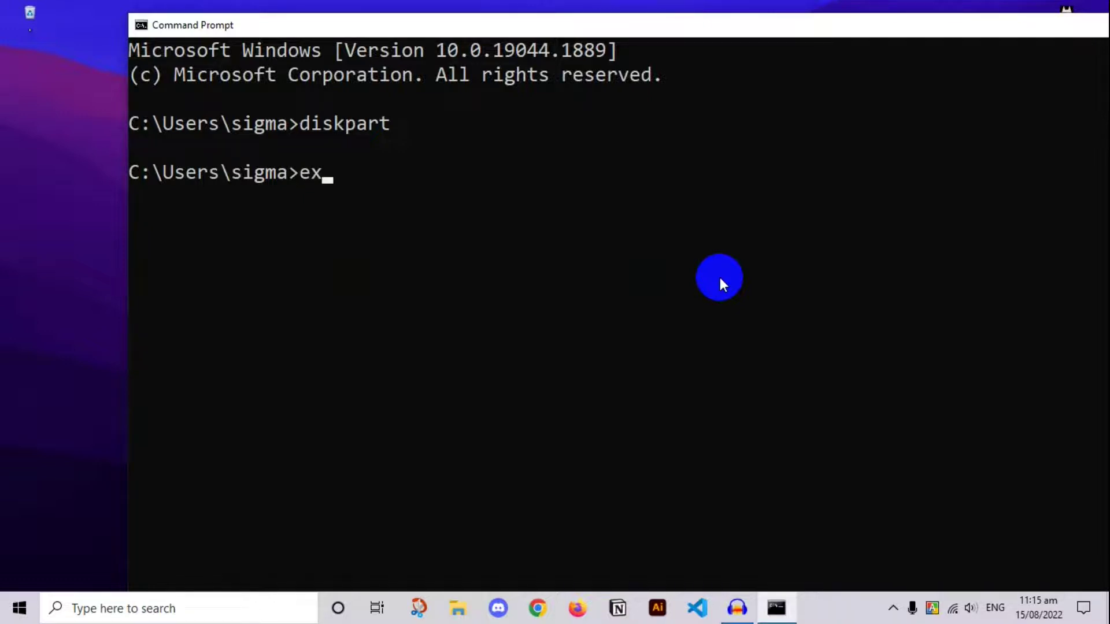
type("it")
key("Return")
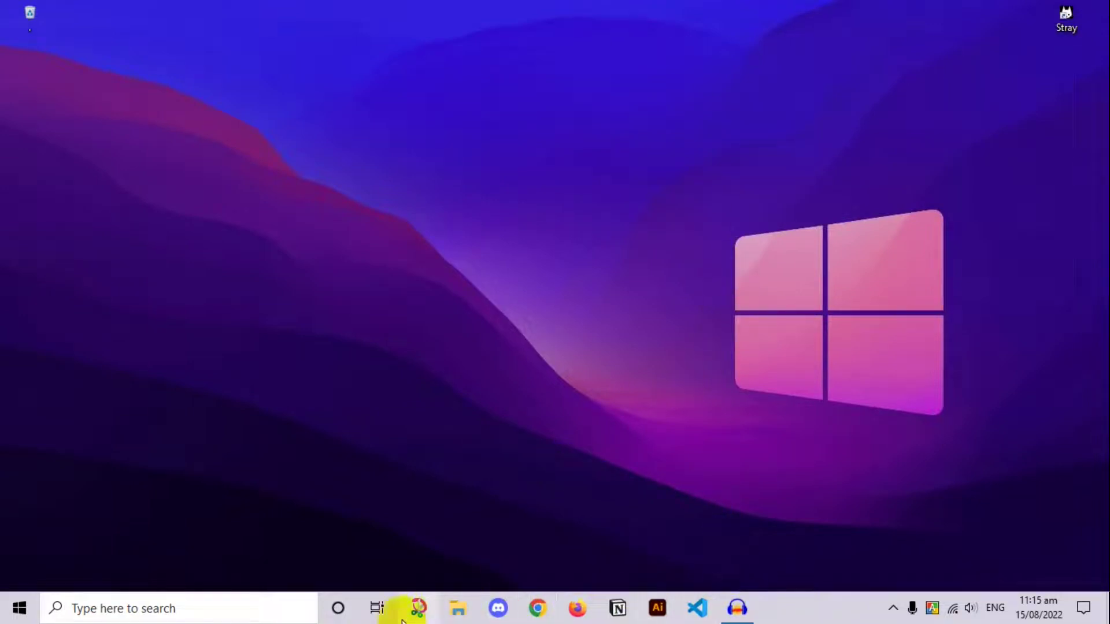
- Try to open the Ubuntu 20.04.3 LTS amd64 (E:) drive in File Explorer, dismiss the disc request and close the window
left_click(456, 608)
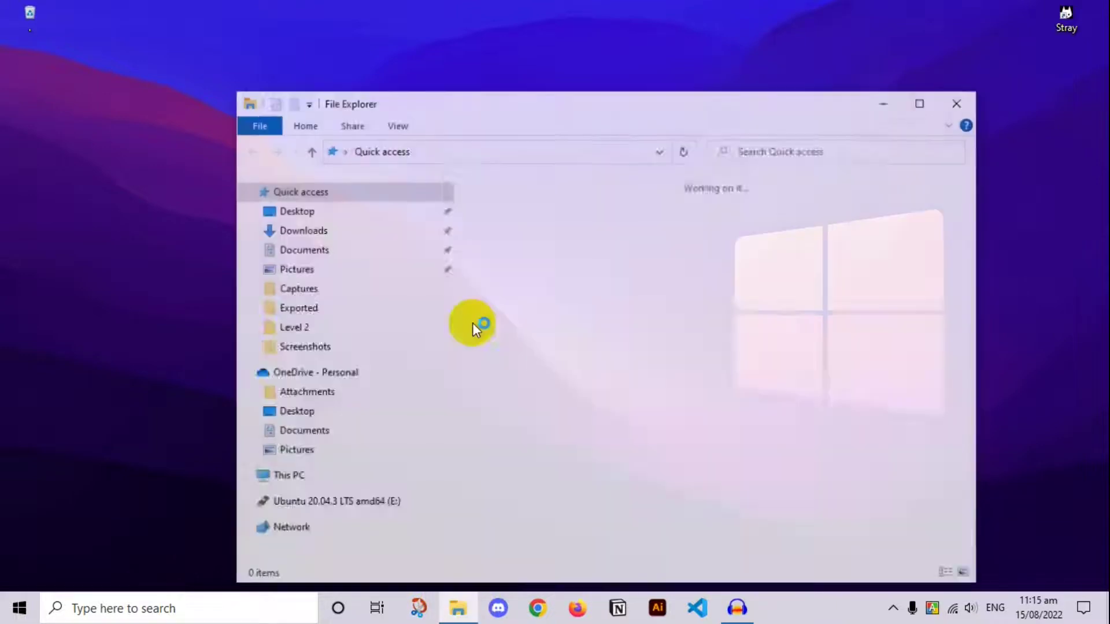
scroll(374, 437, "down", 4)
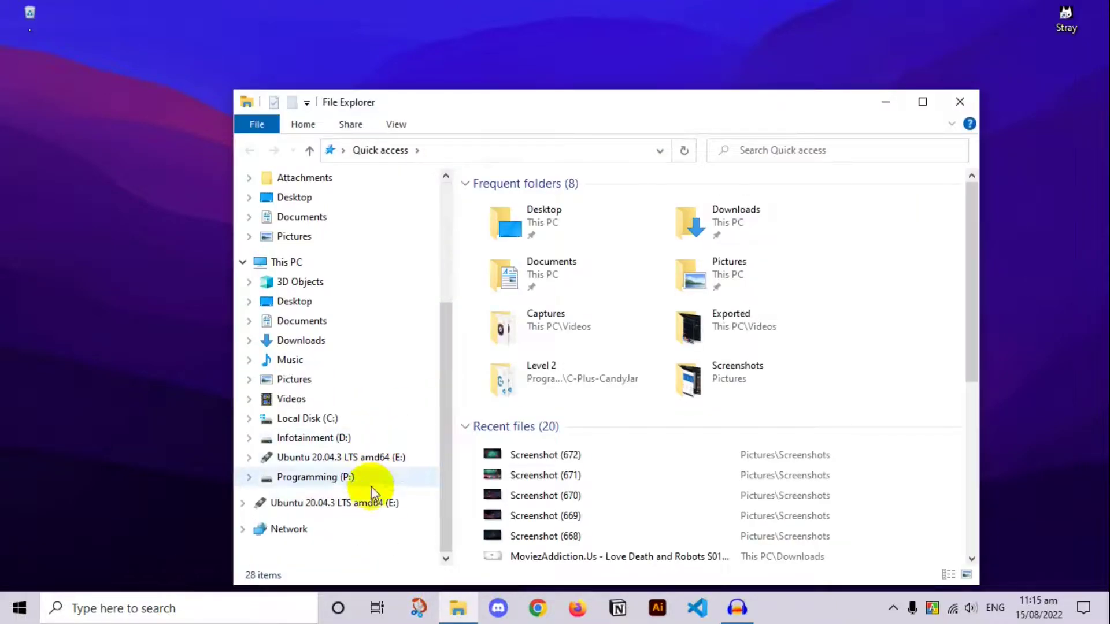
left_click(371, 504)
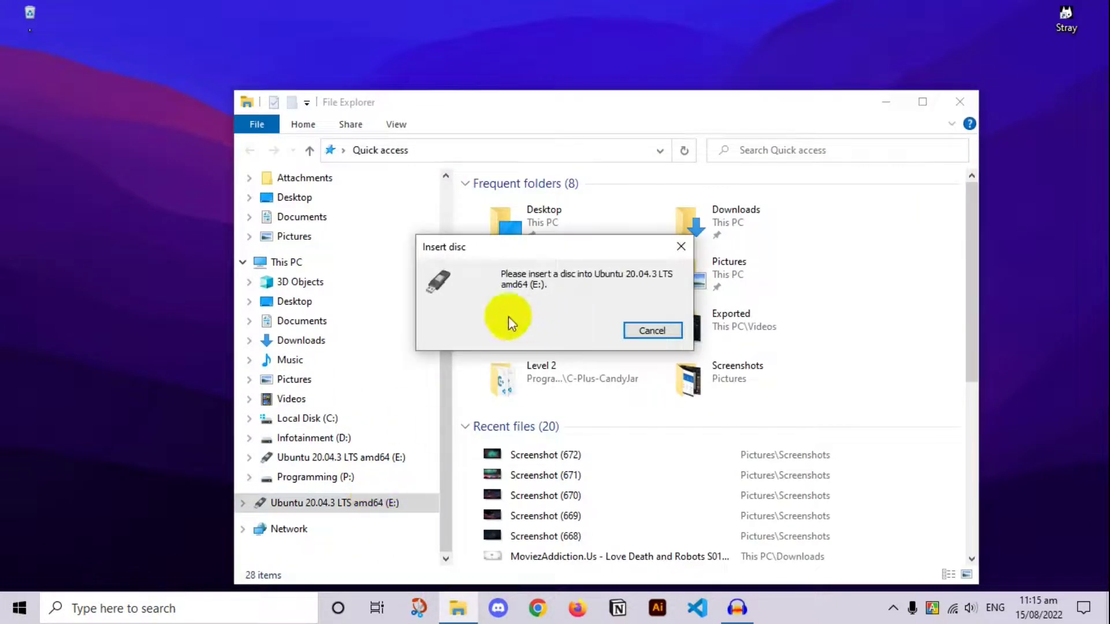
left_click(396, 501)
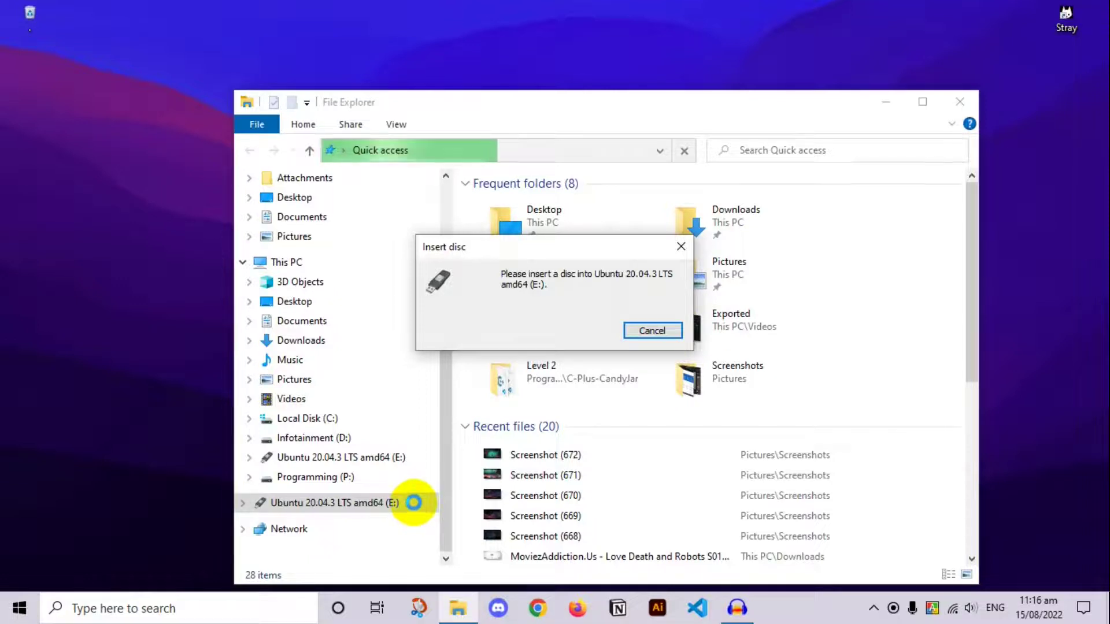
left_click(643, 334)
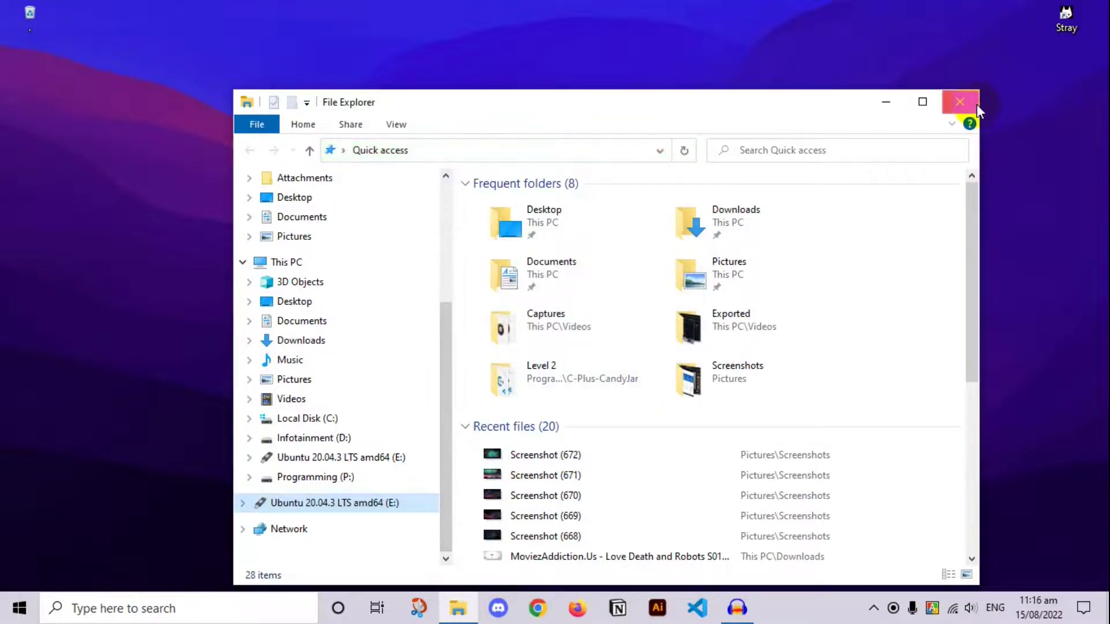
left_click(971, 104)
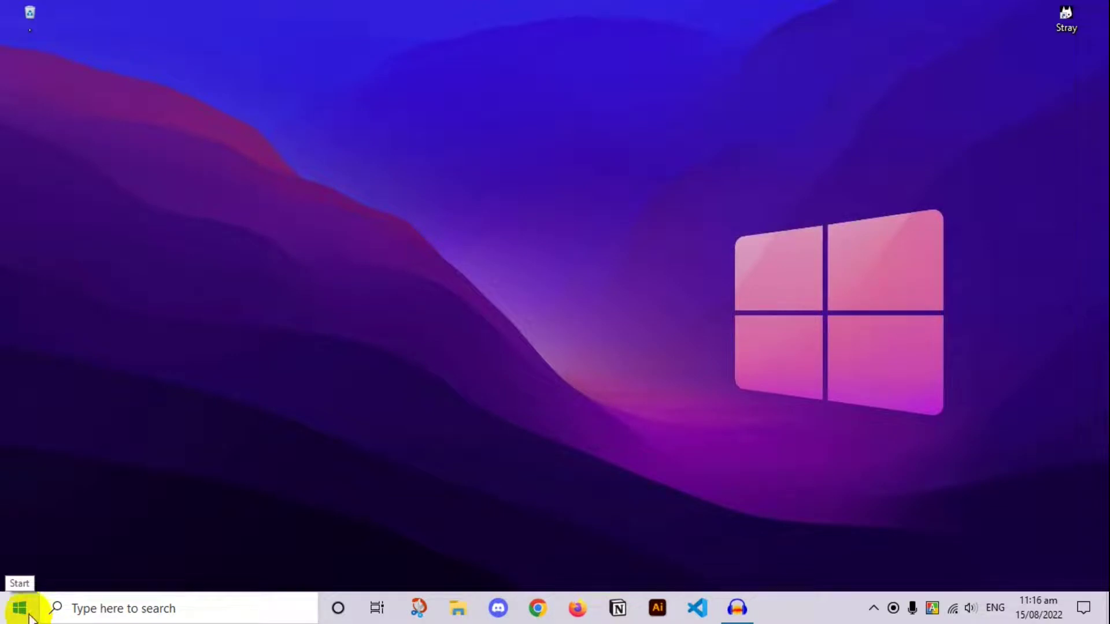
- Open Disk Management and reposition its window on the desktop
right_click(26, 609)
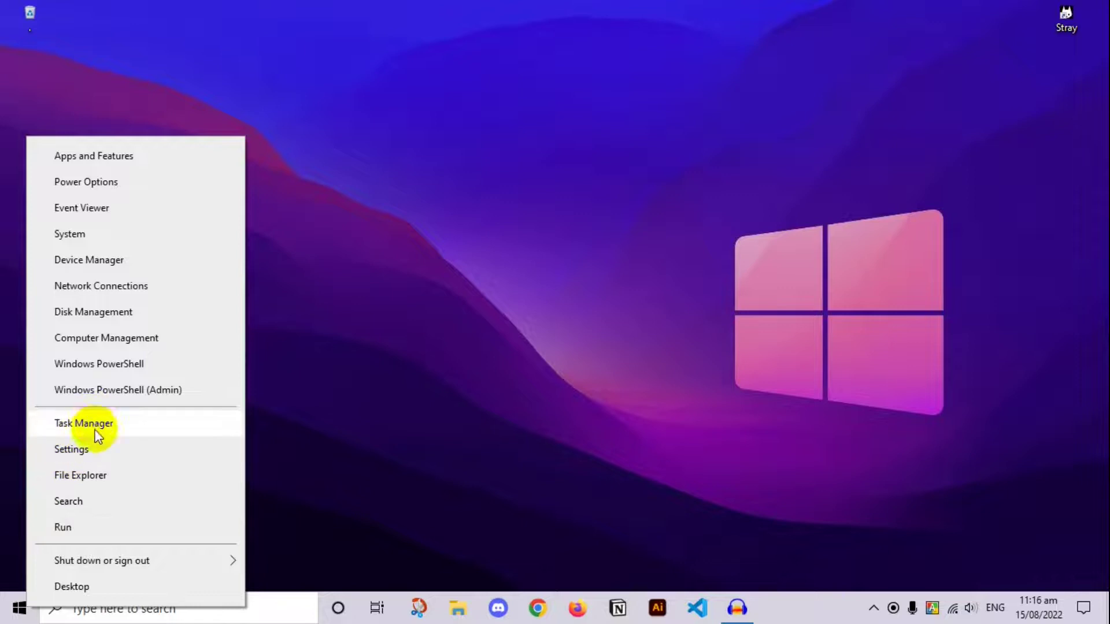
left_click(117, 316)
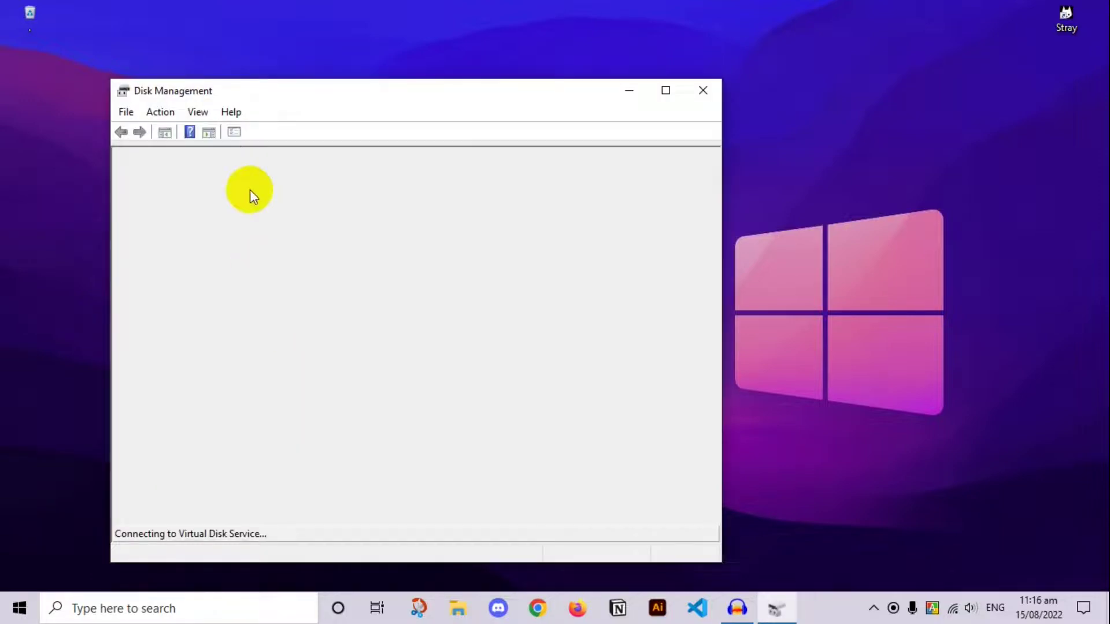
left_click_drag(320, 92, 403, 64)
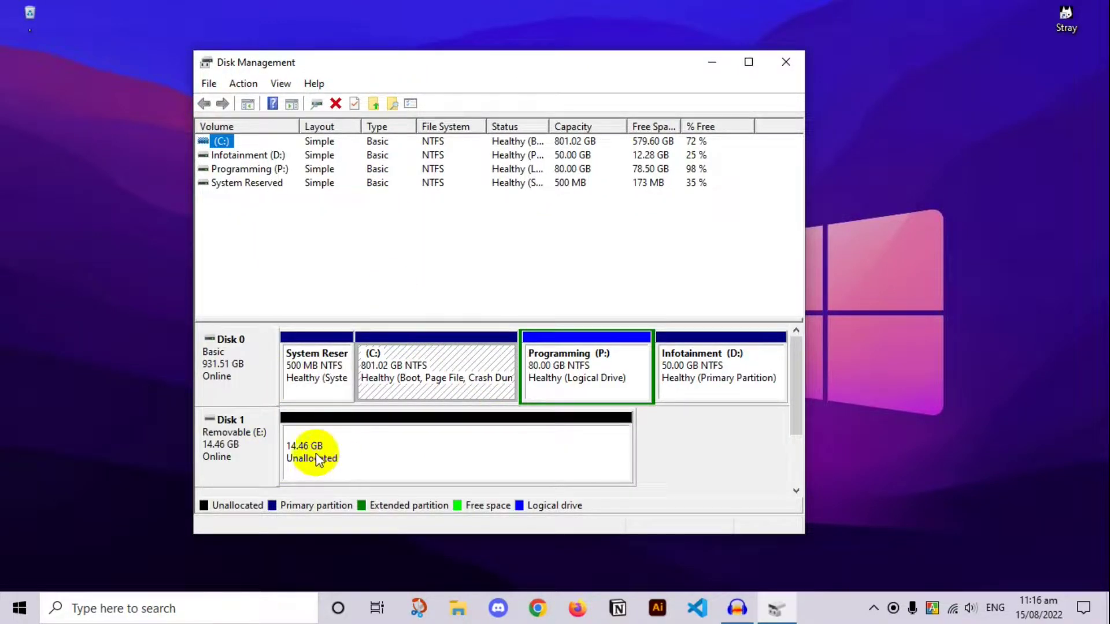
- Start the New Simple Volume Wizard on the unallocated space of removable Disk 1
left_click(391, 460)
right_click(386, 441)
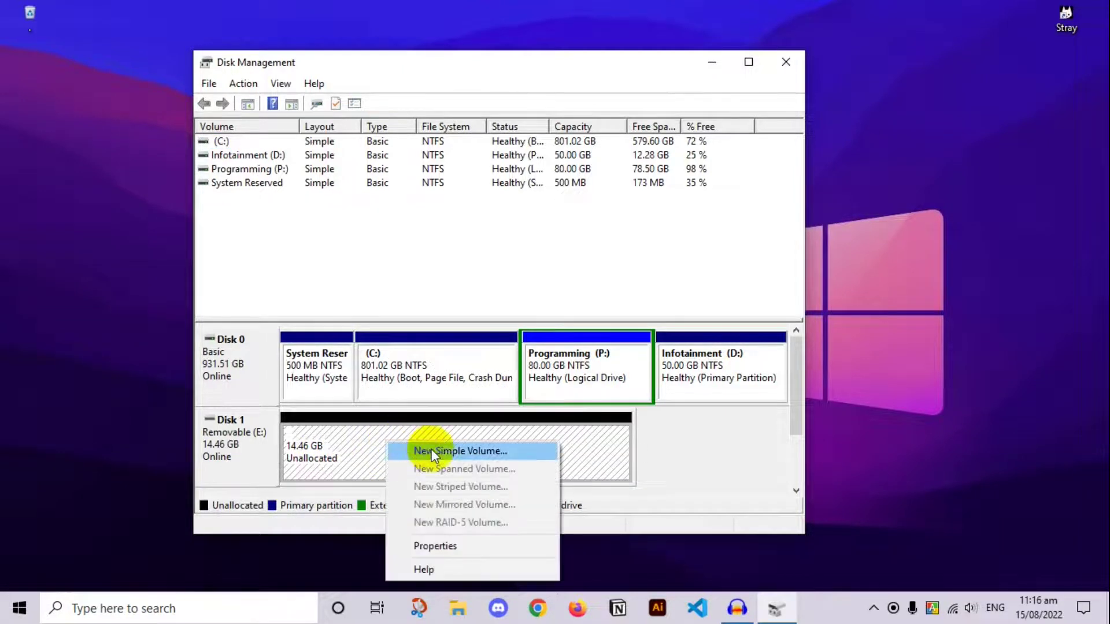
left_click(346, 444)
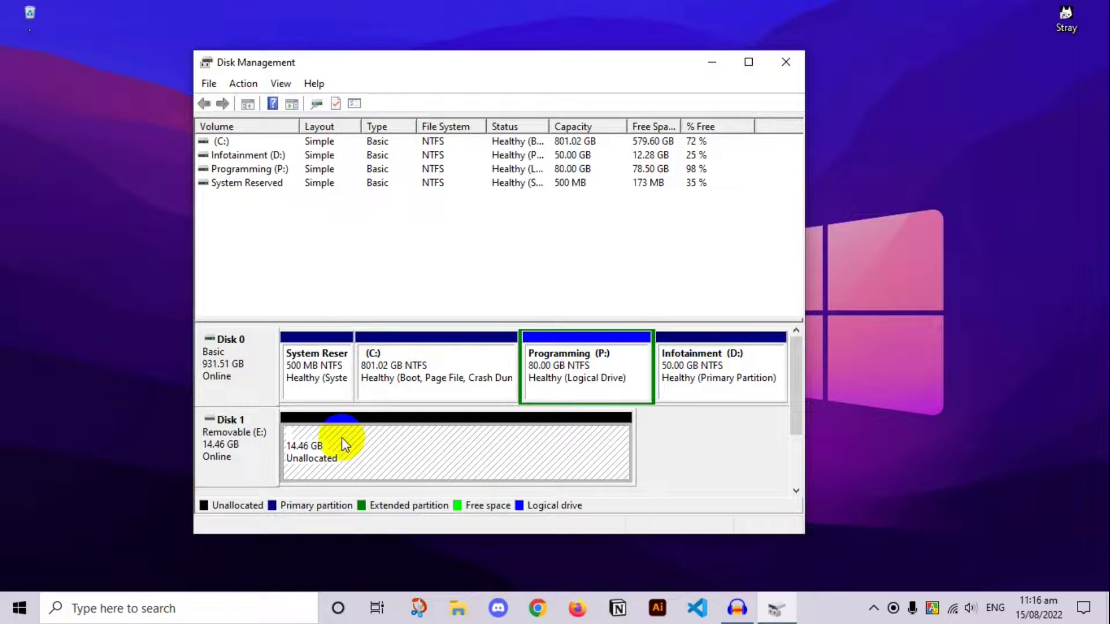
right_click(341, 438)
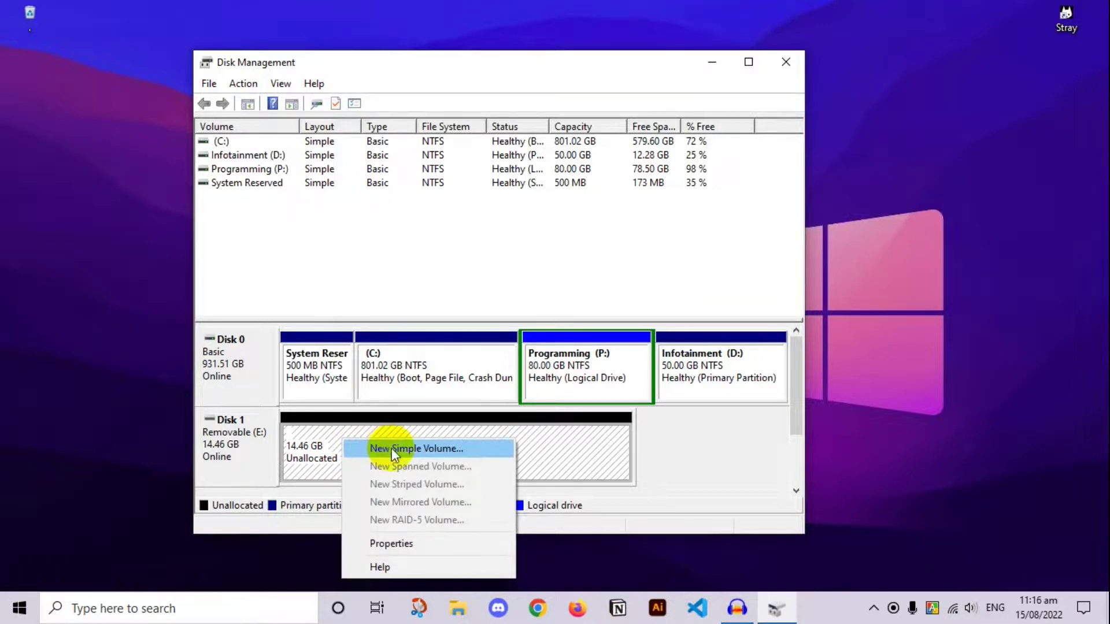
left_click(426, 449)
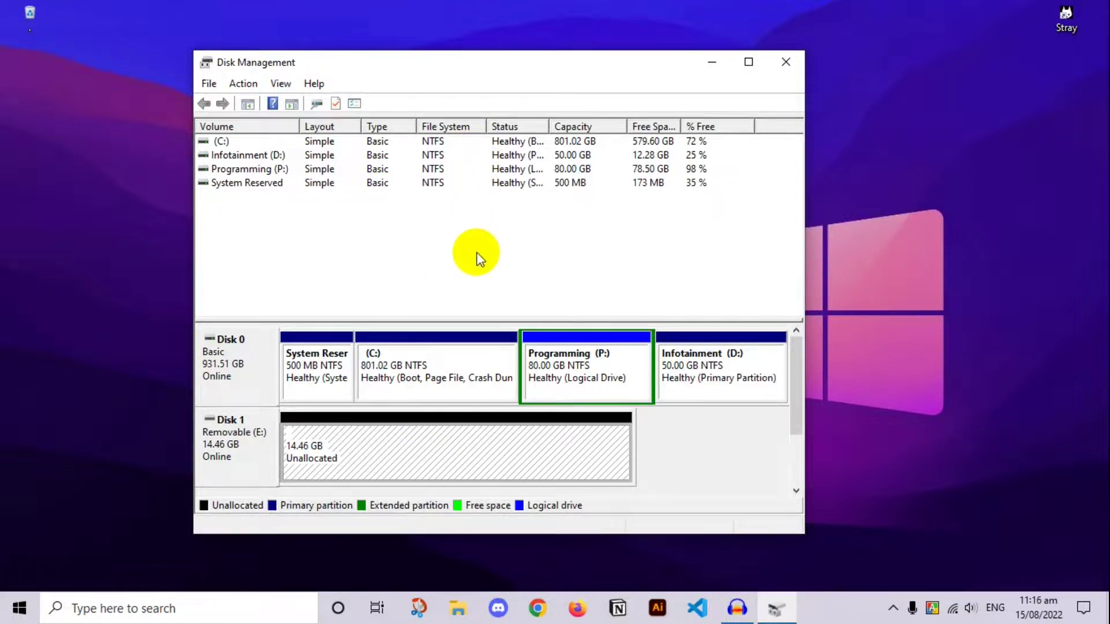
right_click(461, 436)
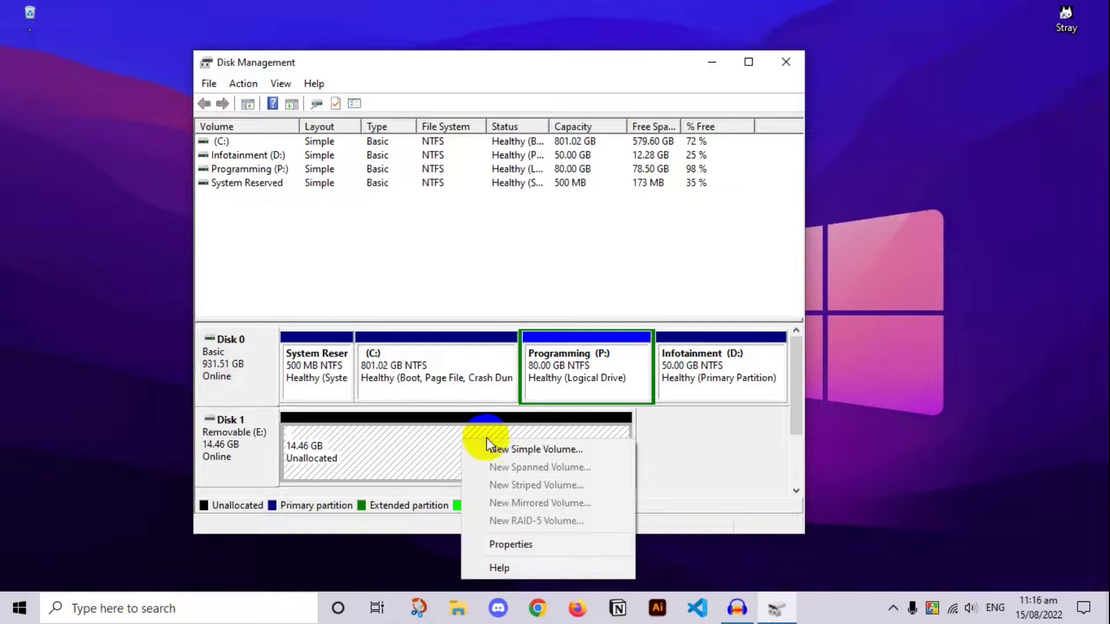
left_click(507, 446)
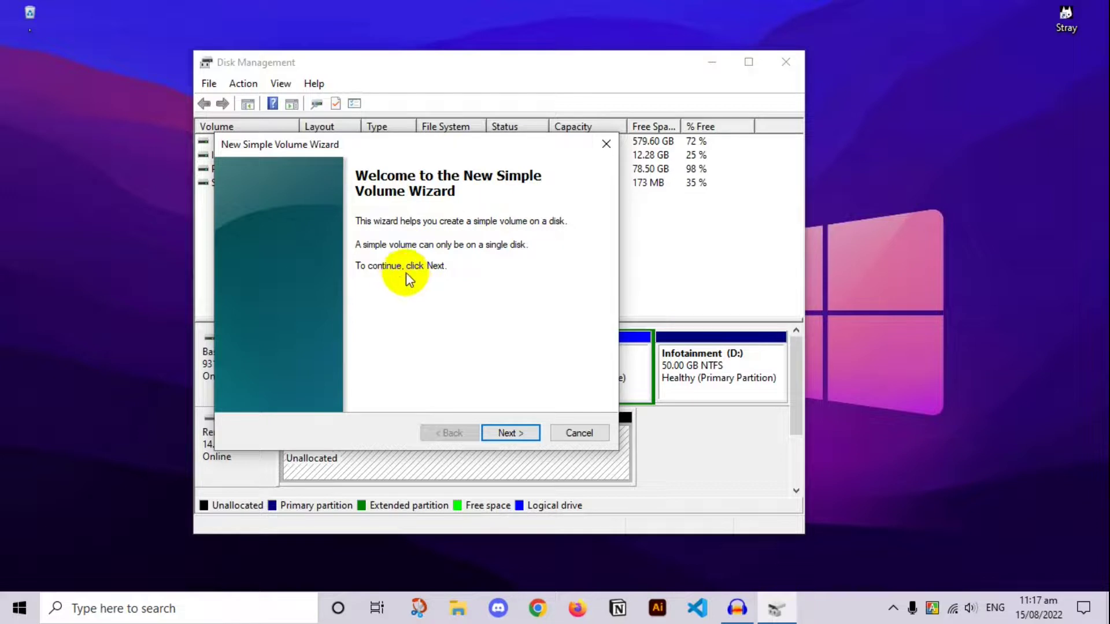
- Accept the full volume size of 14806 MB and assign drive letter F to the new volume
left_click(512, 439)
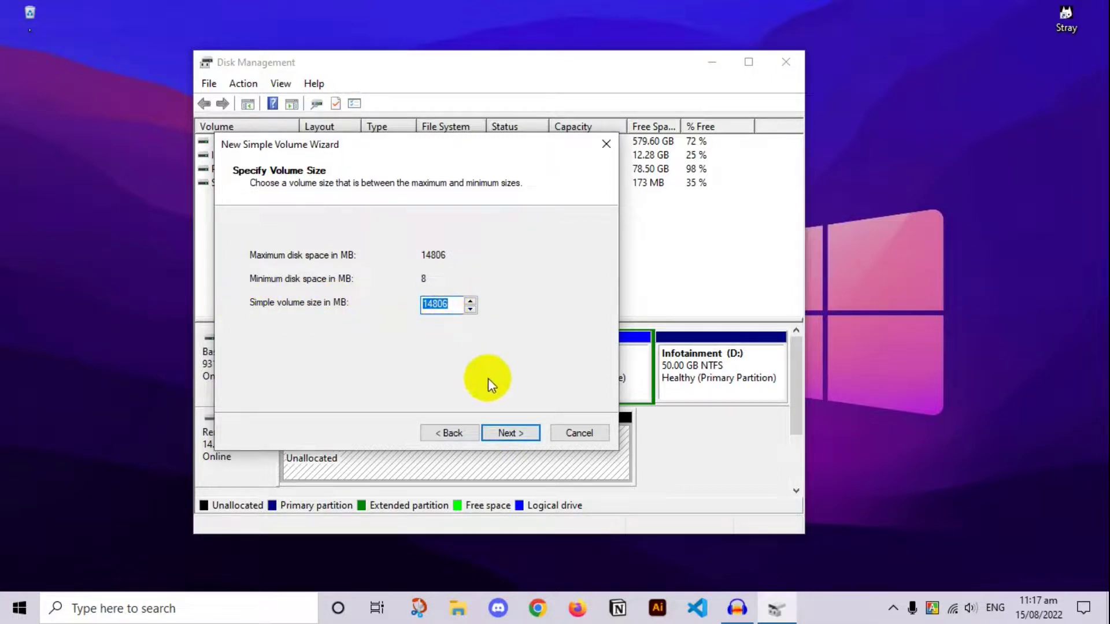
left_click(503, 435)
left_click(442, 435)
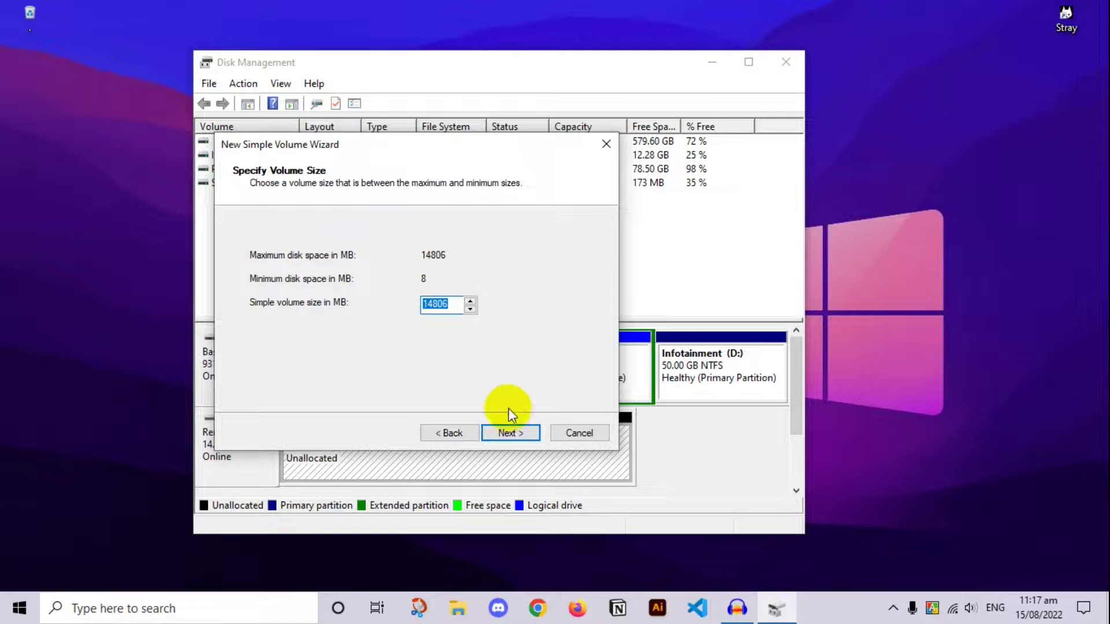
left_click(509, 434)
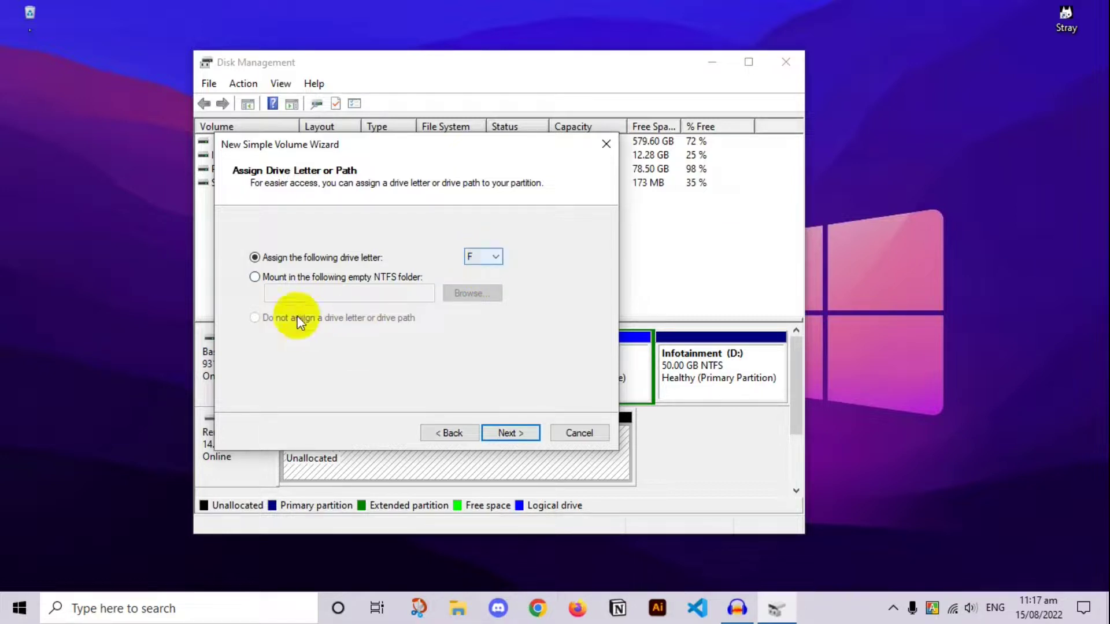
left_click(534, 427)
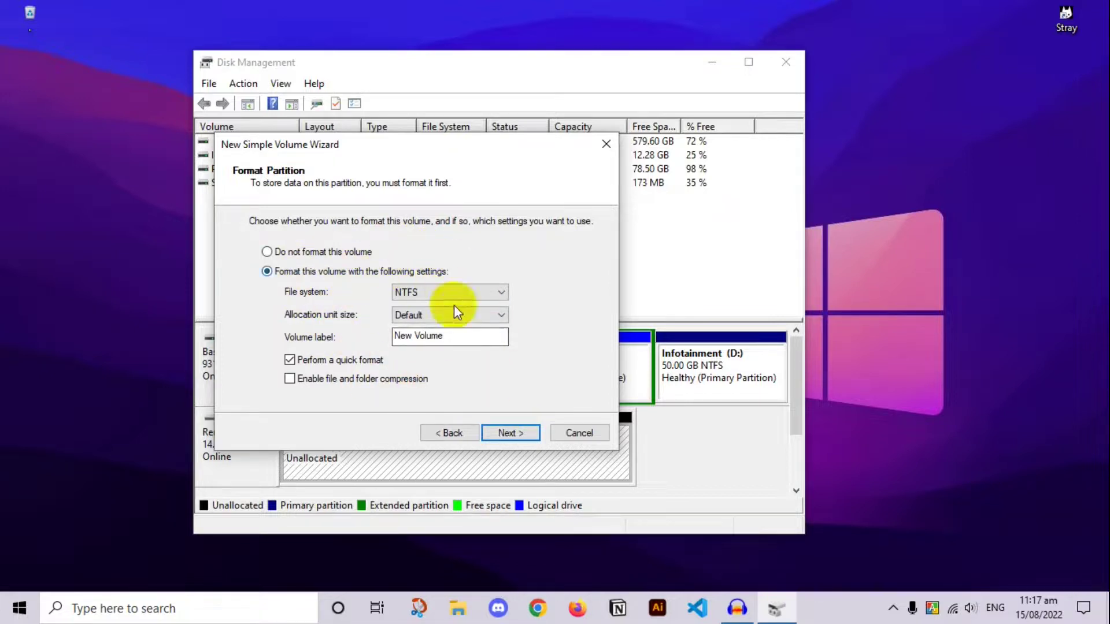
- Examine the available file systems for the new volume, keep NTFS and proceed to the settings summary
left_click(406, 294)
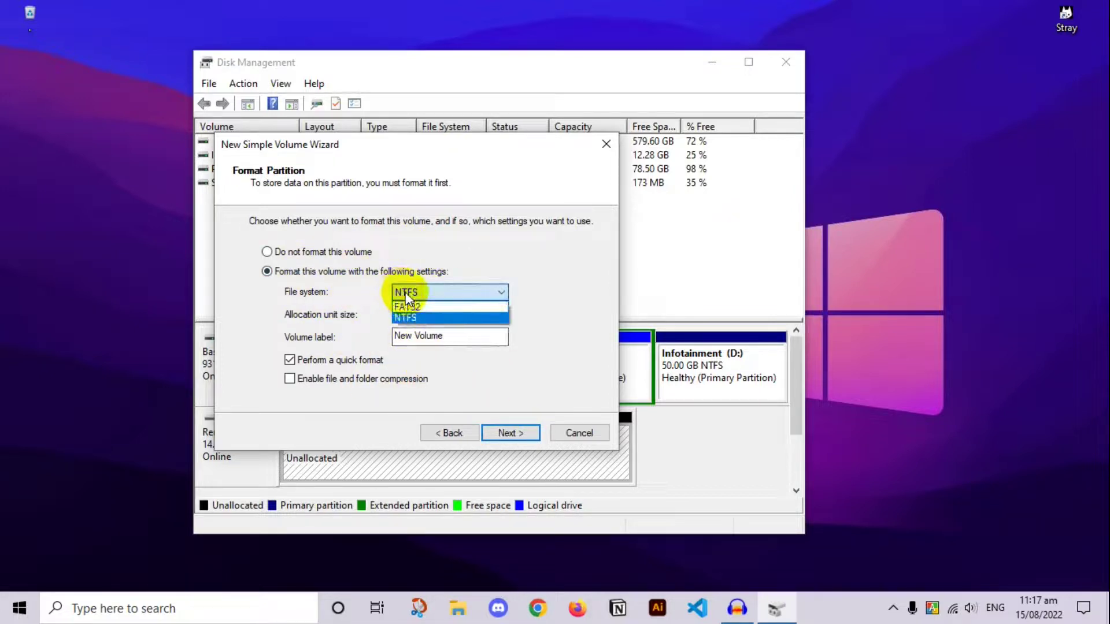
left_click(407, 293)
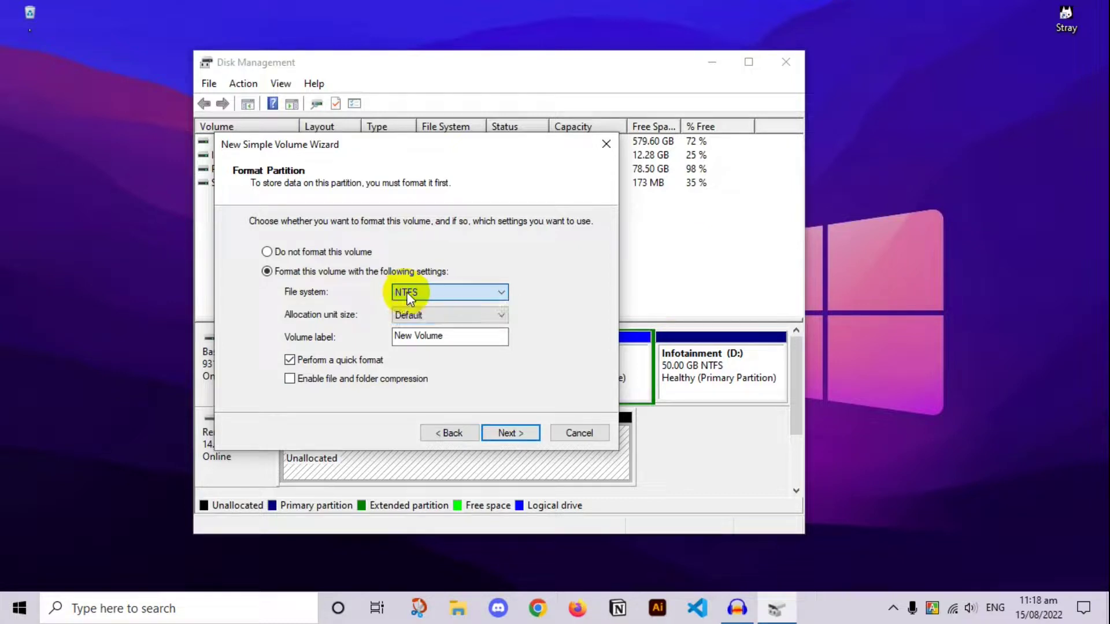
left_click(407, 293)
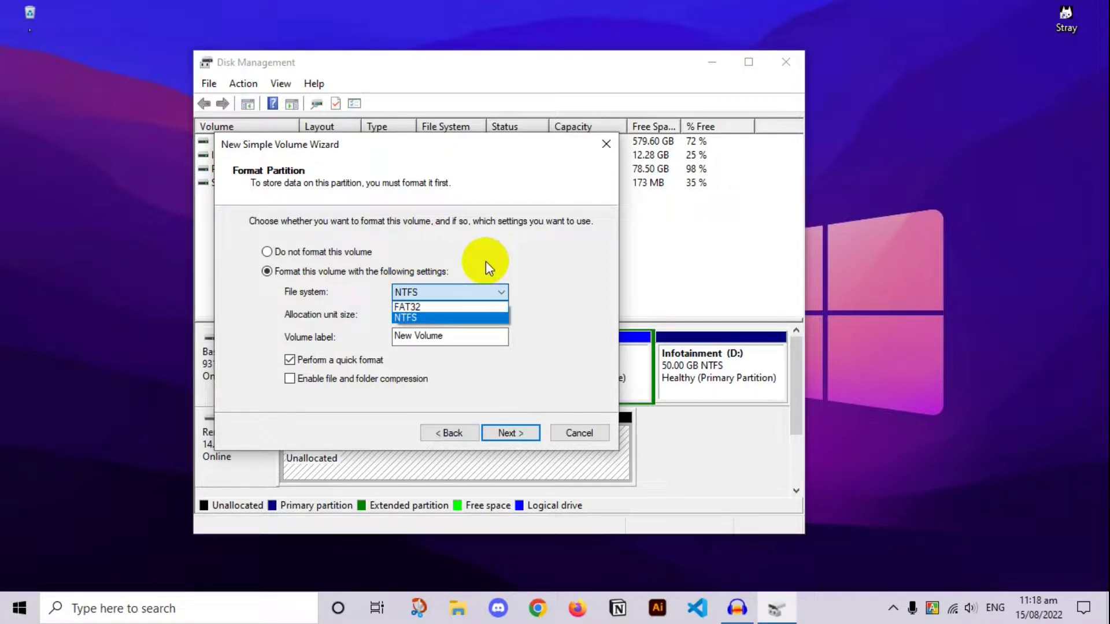
left_click(450, 268)
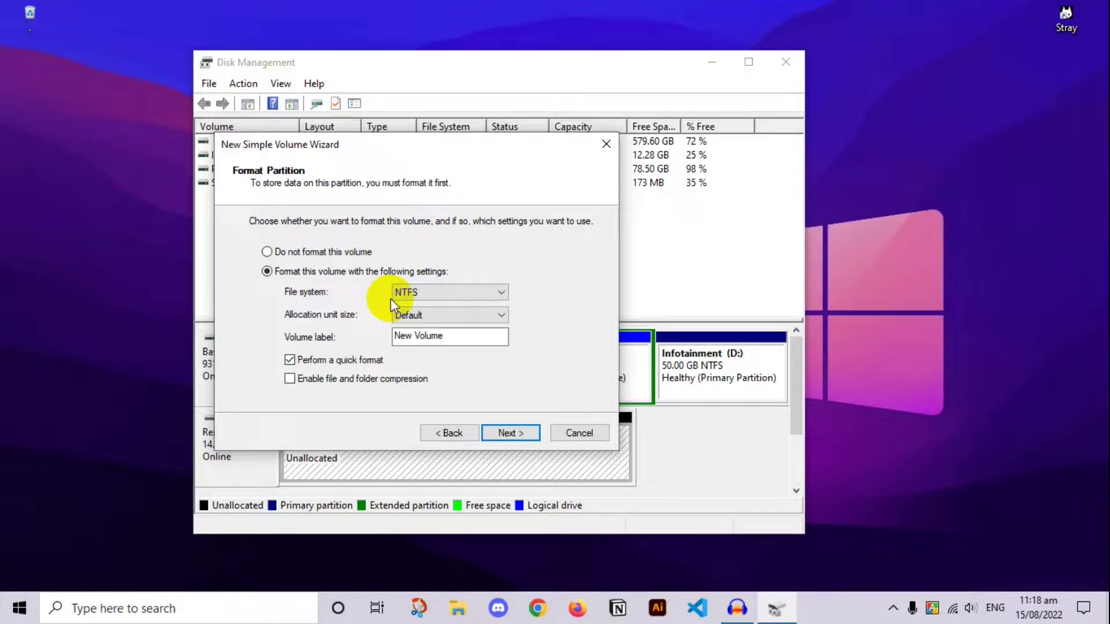
left_click(524, 433)
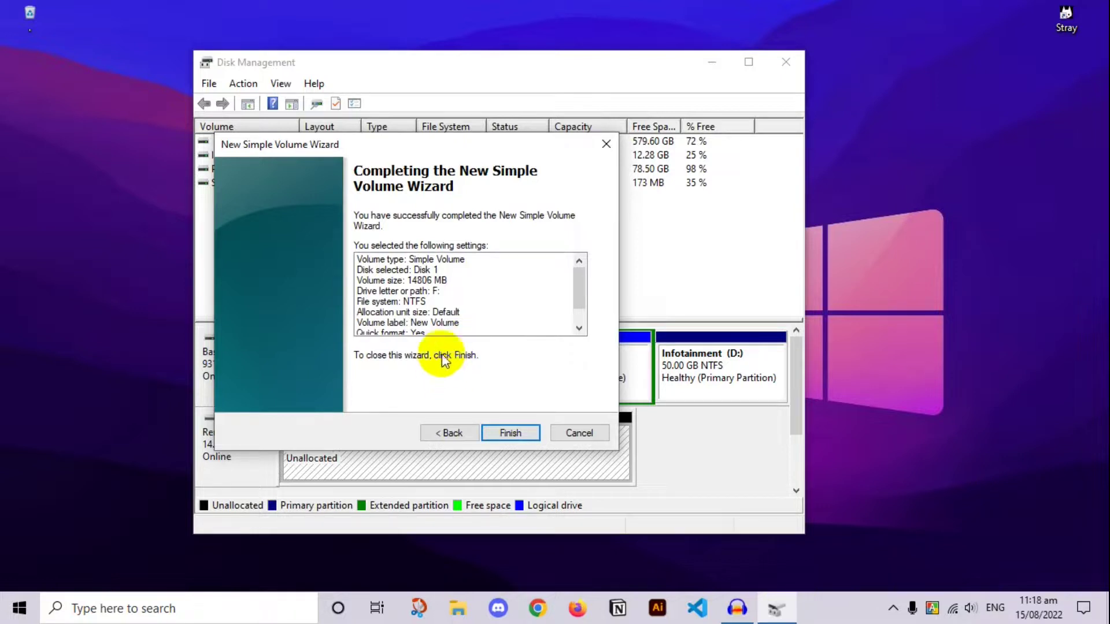
- Return to the format settings and set the volume label to SIGMAKIB DRIVE
left_click(453, 434)
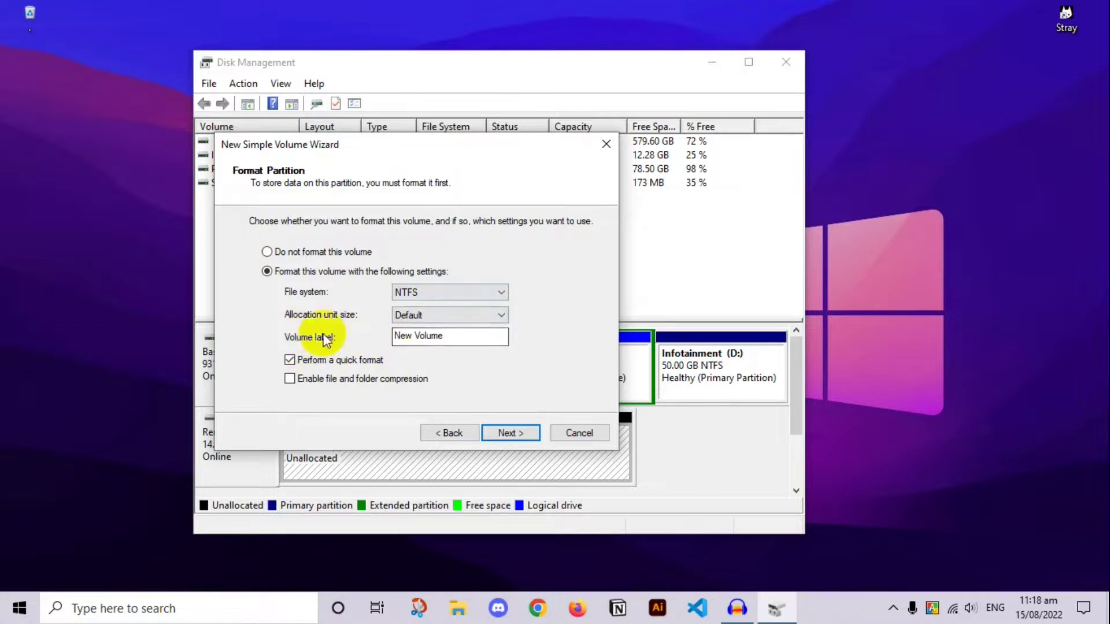
left_click_drag(457, 340, 395, 339)
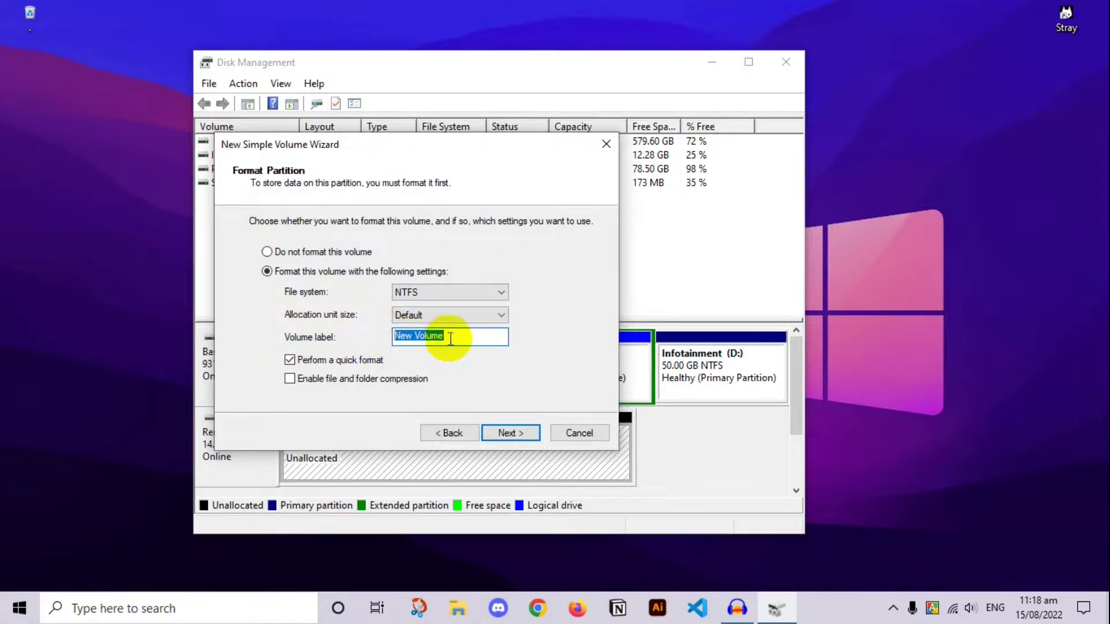
key("BackSpace")
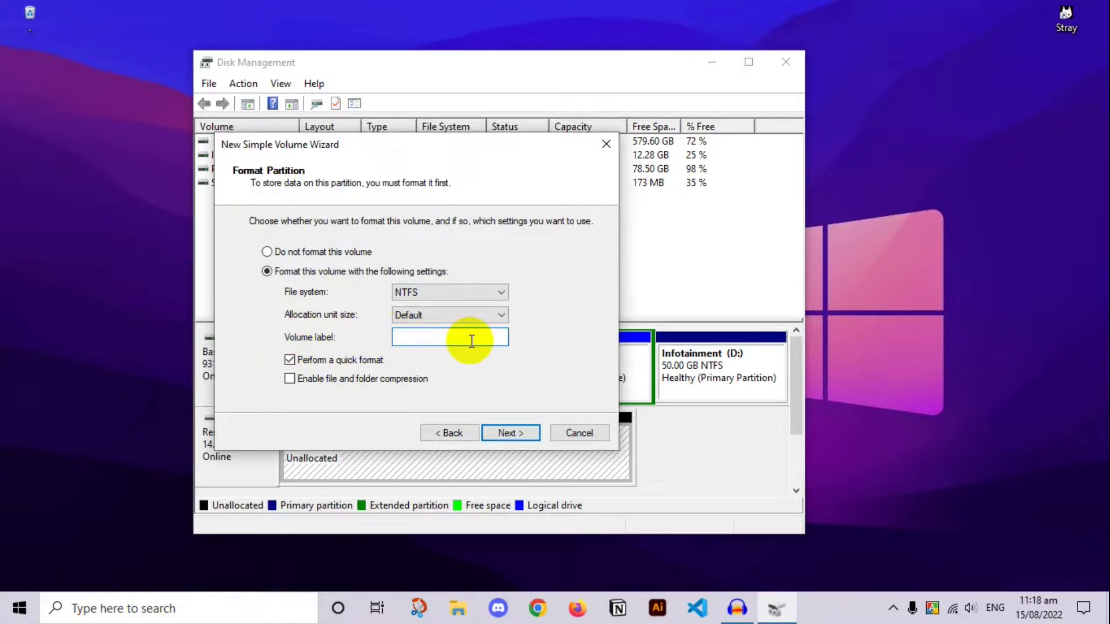
type("SIGMAKIB DRIVE")
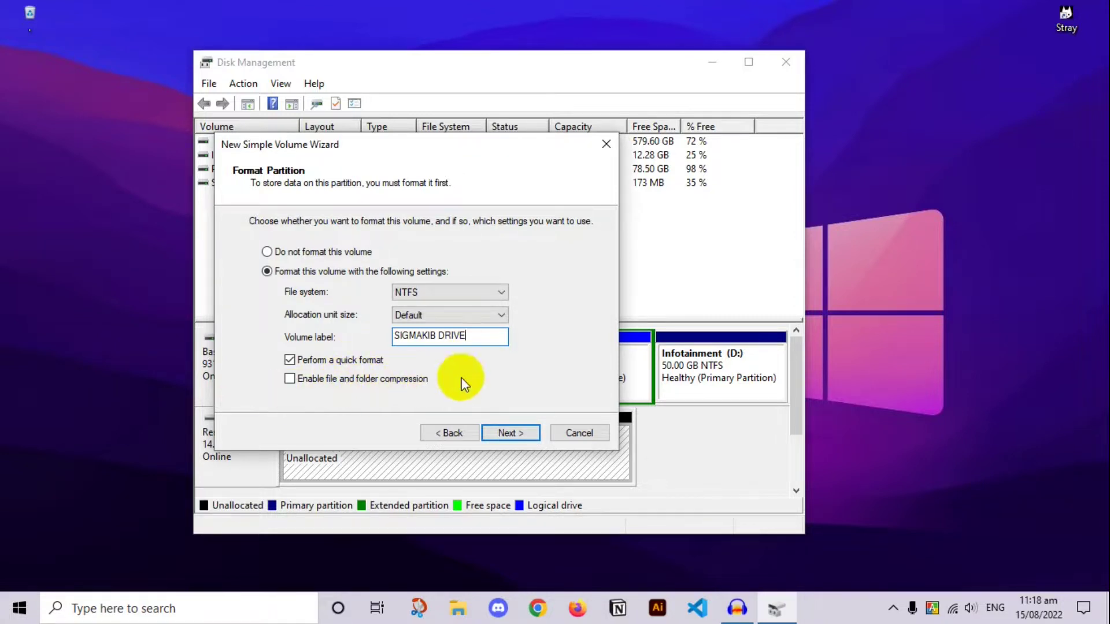
left_click(528, 433)
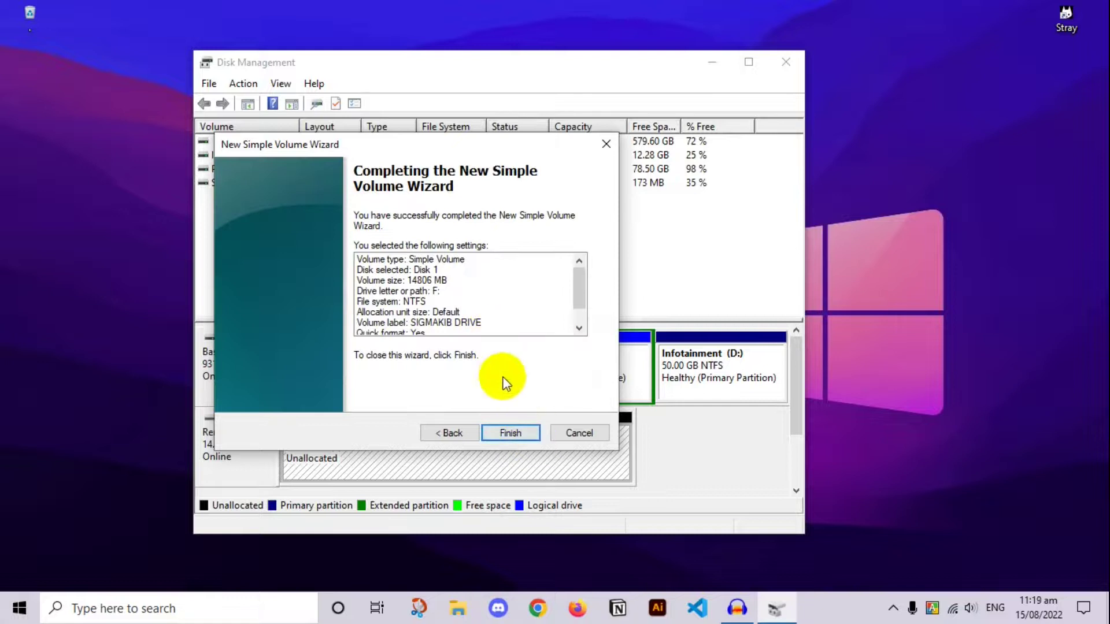
- Review the wizard's summary of volume settings and finish creating the formatted volume
scroll(484, 306, "down", 2)
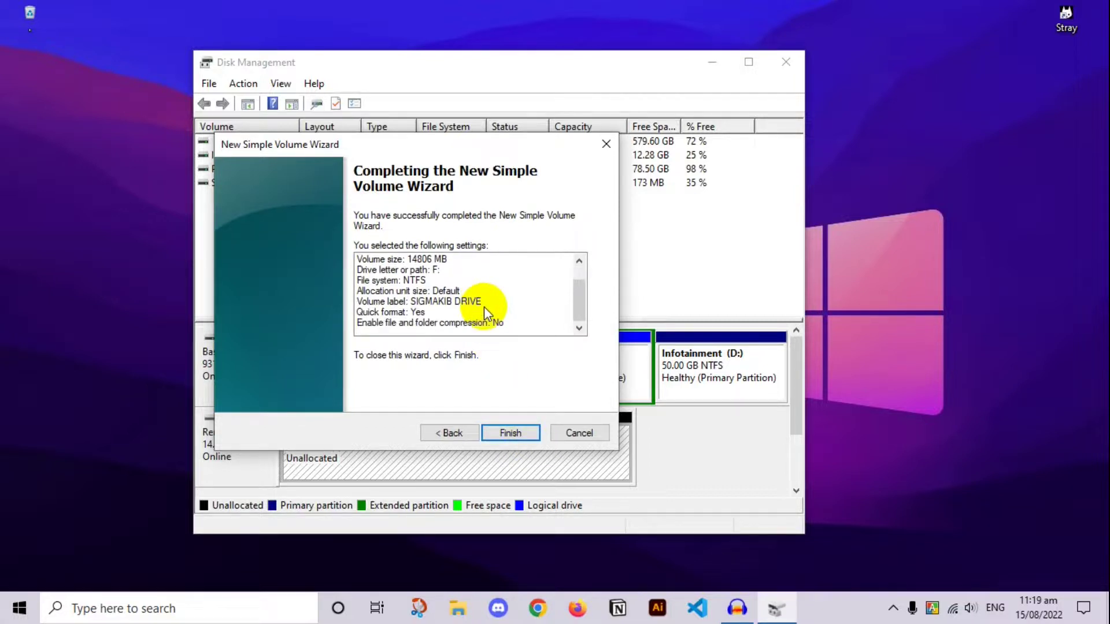
left_click_drag(585, 301, 571, 283)
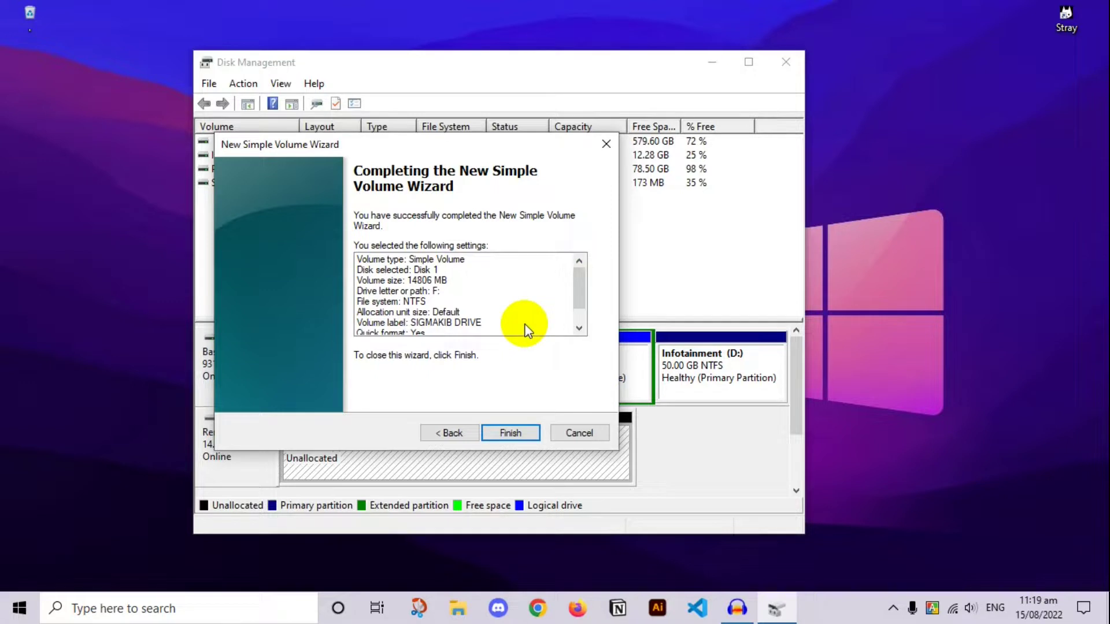
scroll(432, 308, "down", 1)
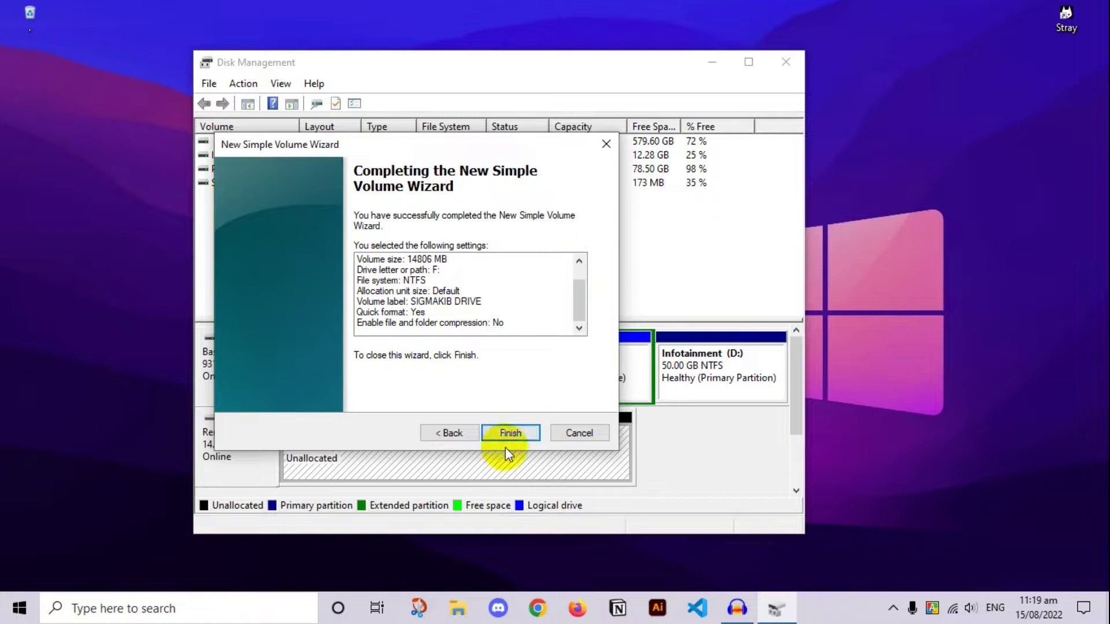
left_click(512, 433)
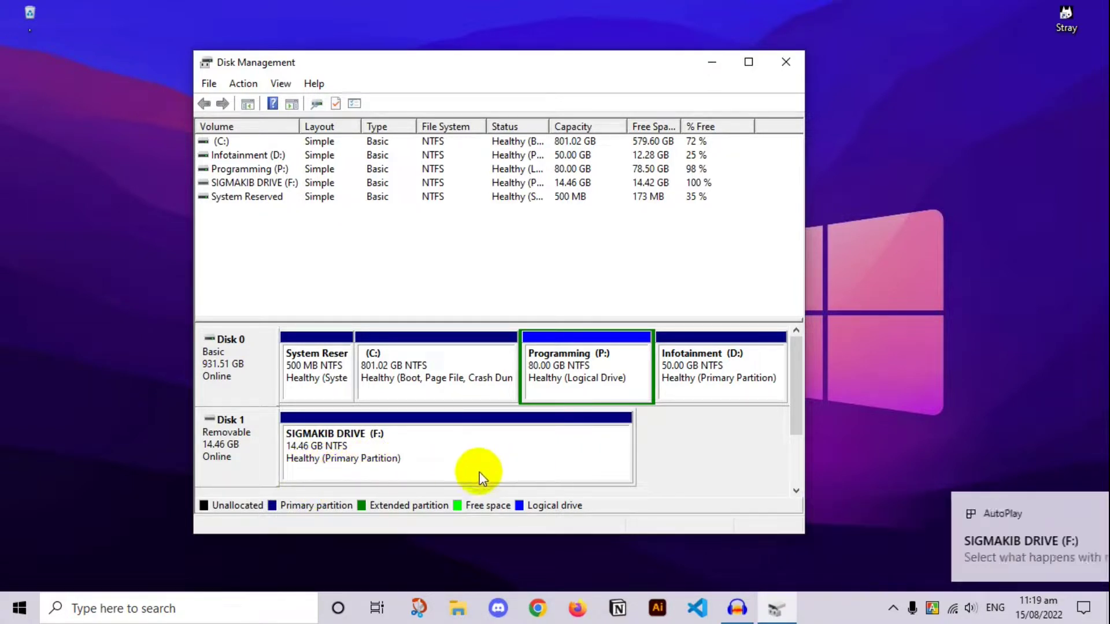
- Close Disk Management, refresh the desktop and open SIGMAKIB DRIVE (F:) in File Explorer
left_click(786, 62)
right_click(383, 185)
left_click(428, 257)
left_click(455, 601)
scroll(332, 470, "down", 4)
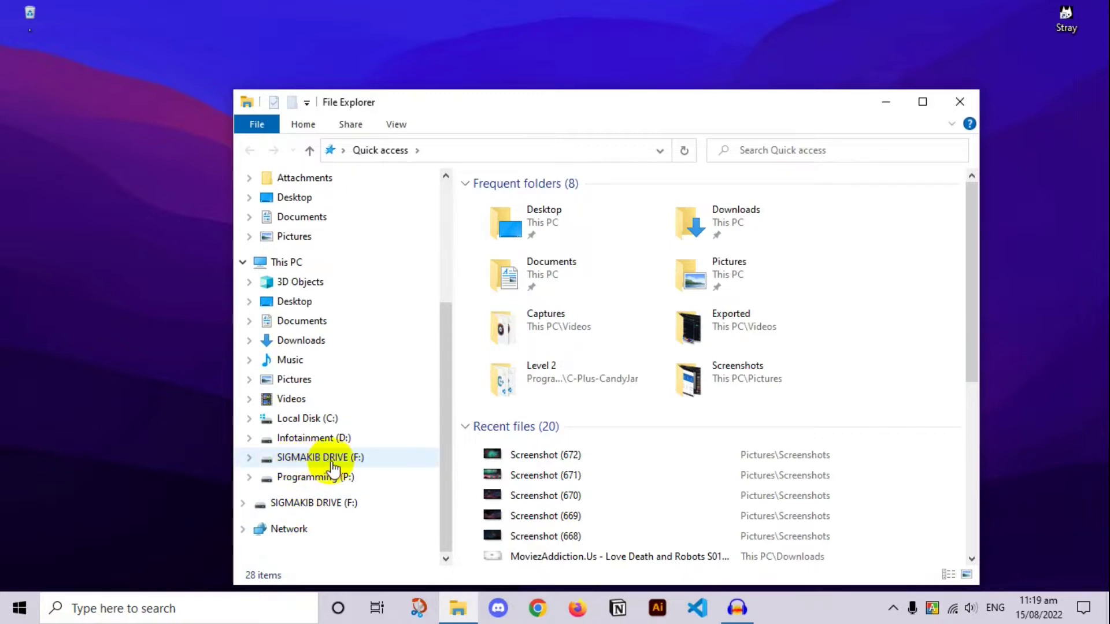
left_click(332, 463)
- Create a folder named Hello World in SIGMAKIB DRIVE (F:), open it and return to the drive's root
right_click(545, 181)
left_click(513, 238)
right_click(514, 238)
mouse_move(633, 477)
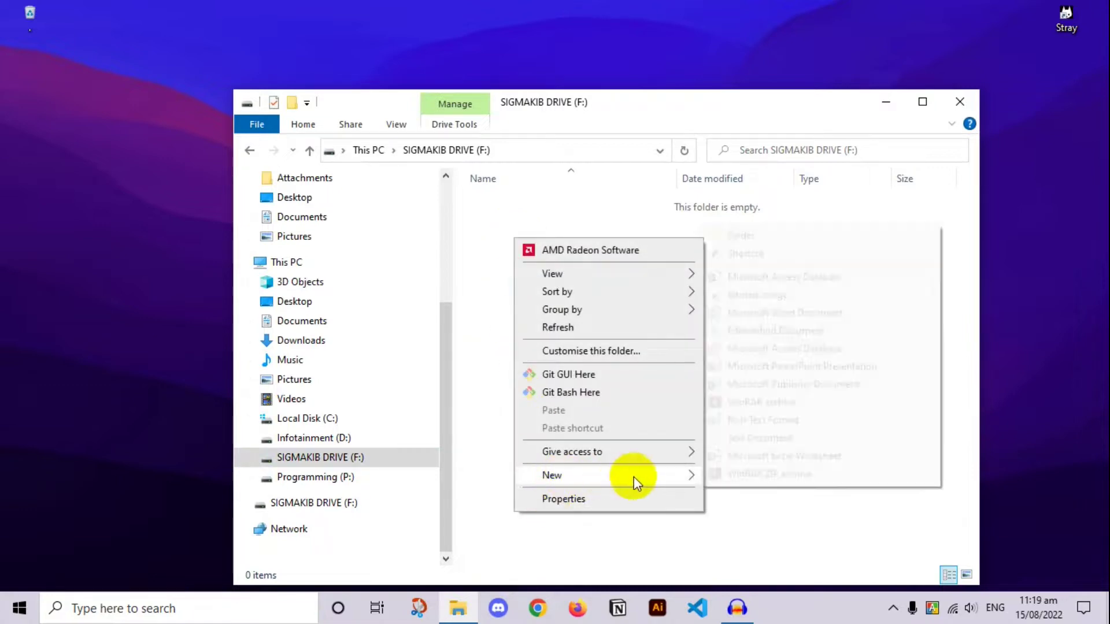
left_click(757, 235)
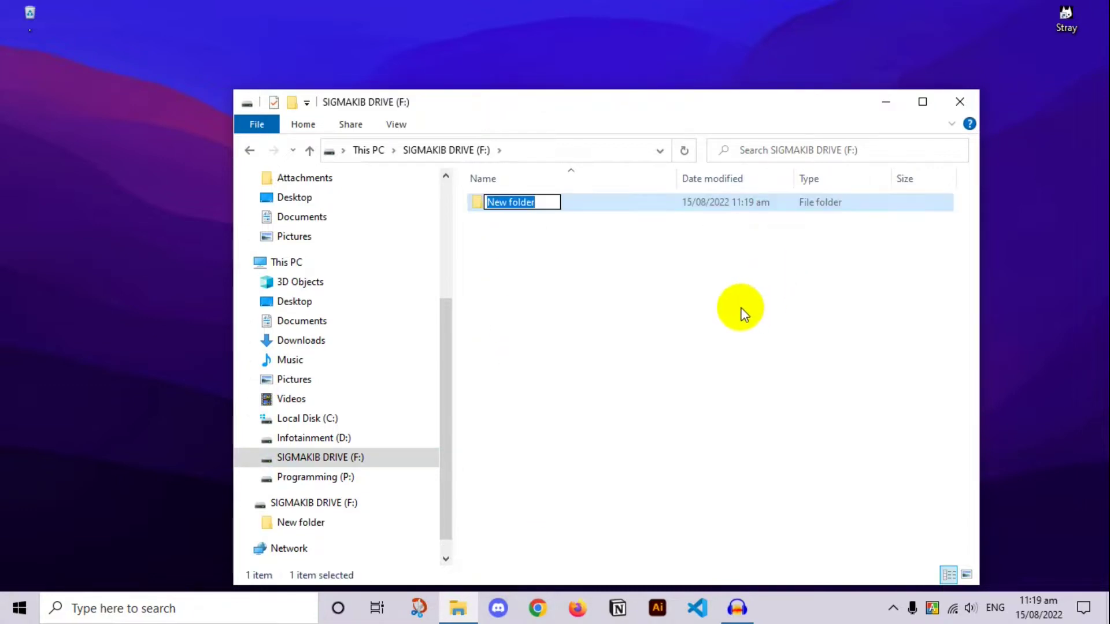
type("Hello World")
key("Return")
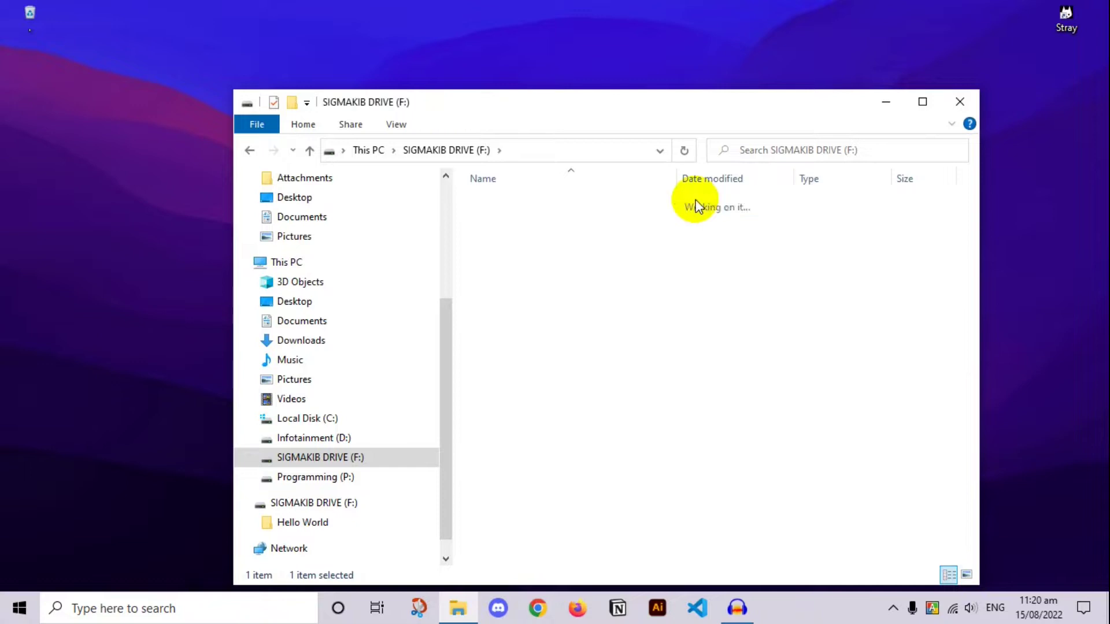
double_click(696, 207)
left_click(249, 151)
- Copy the Asthetic video file from the OneDrive Documents folder
scroll(275, 303, "up", 1)
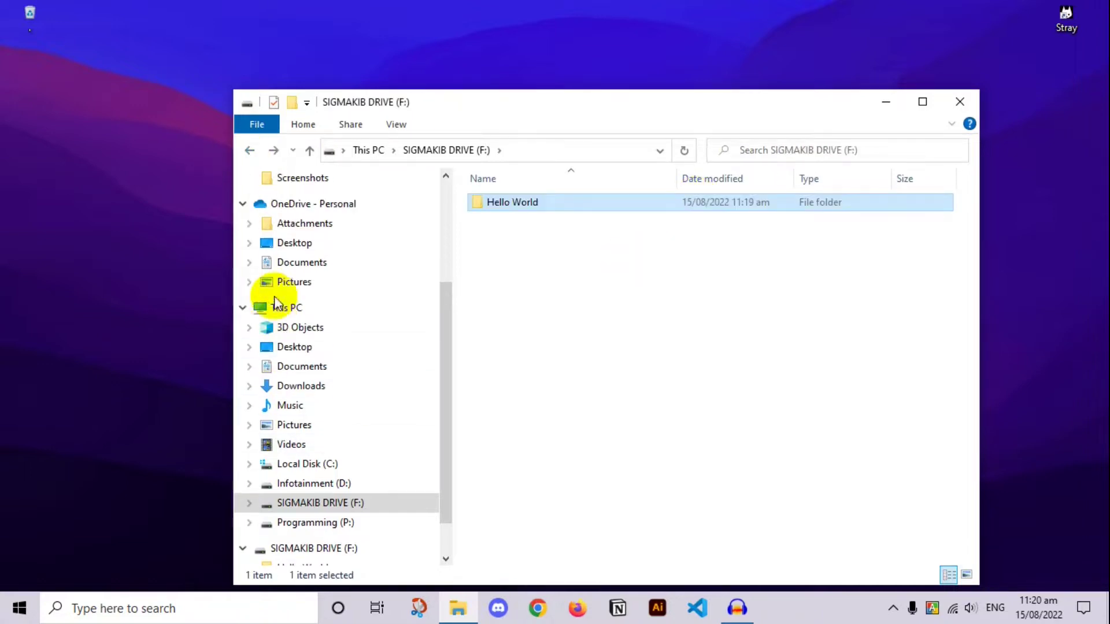
left_click(312, 262)
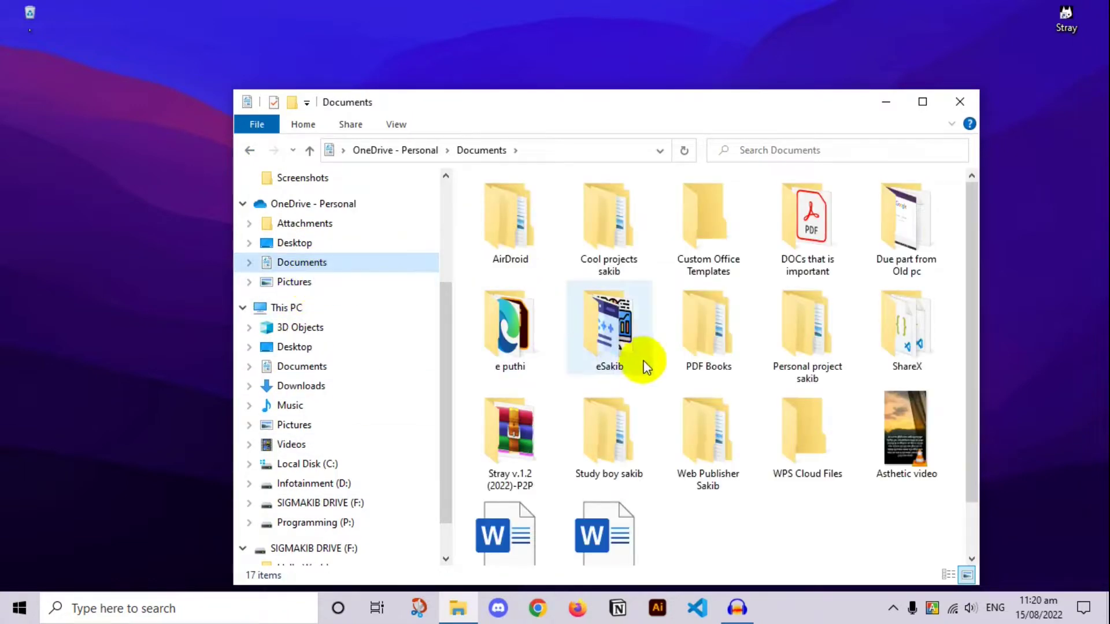
scroll(833, 483, "down", 1)
left_click(915, 390)
double_click(915, 390)
right_click(912, 384)
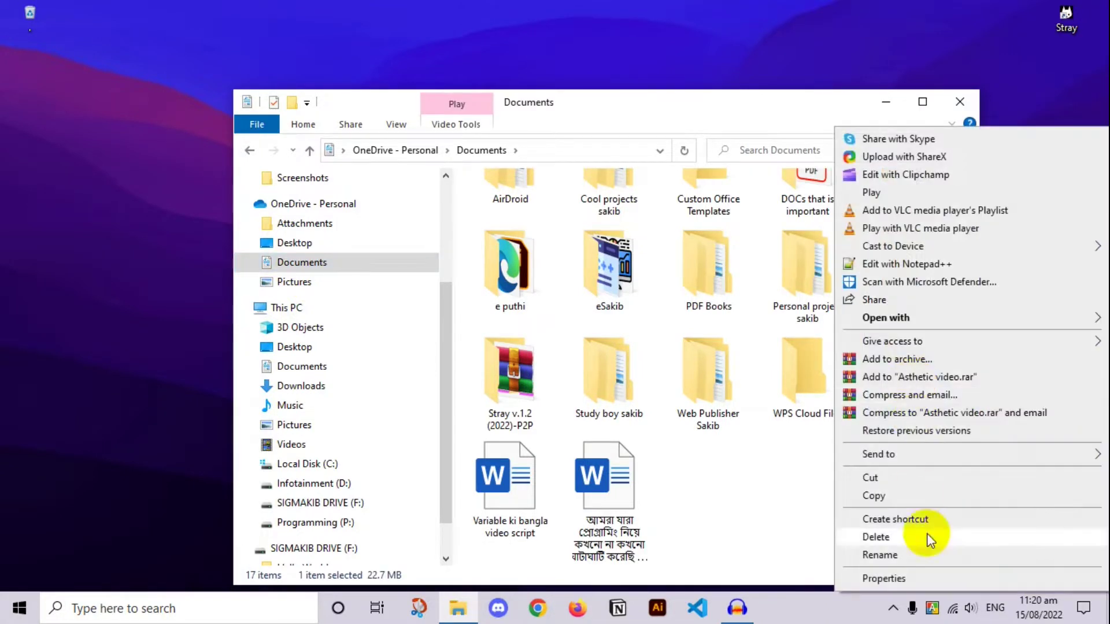
left_click(915, 498)
- Paste the copied video into the Hello World folder on SIGMAKIB DRIVE (F:)
scroll(283, 389, "down", 1)
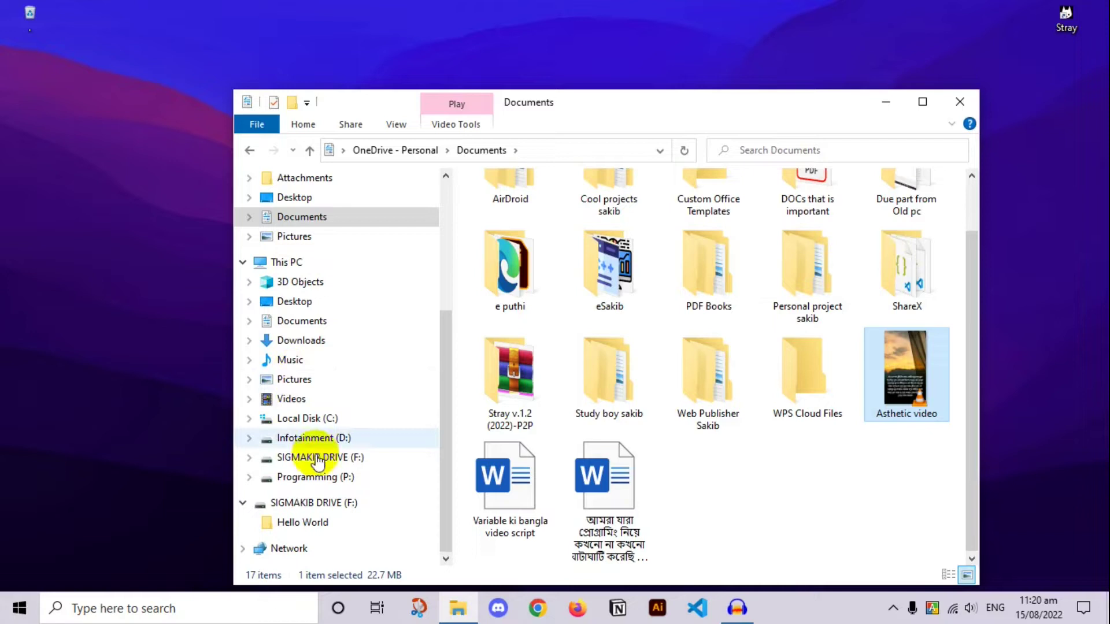
left_click(337, 459)
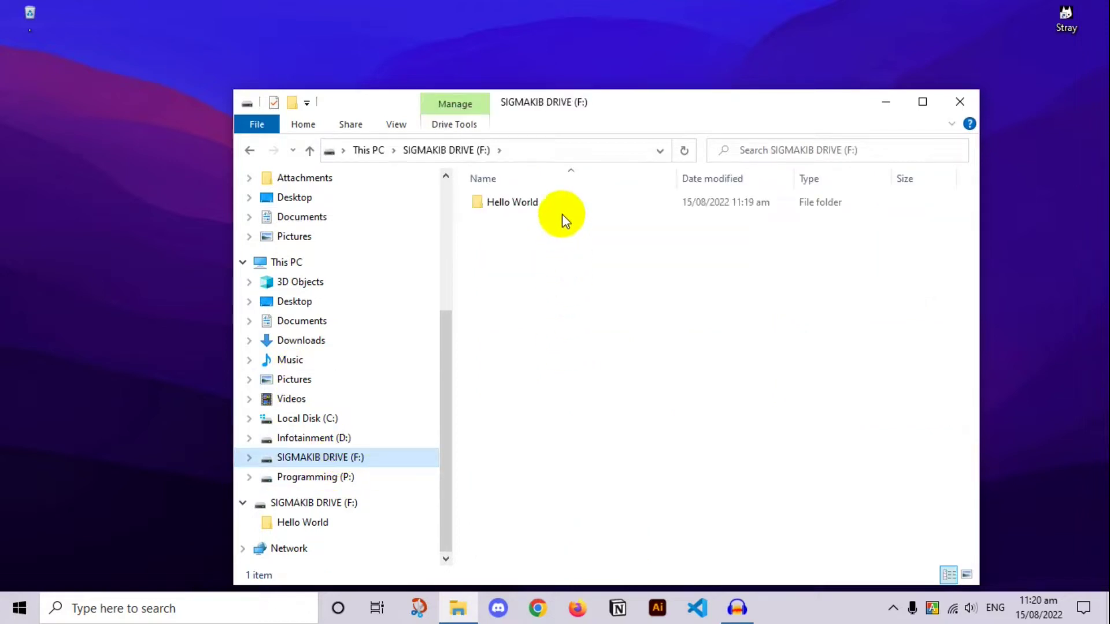
double_click(562, 206)
right_click(549, 254)
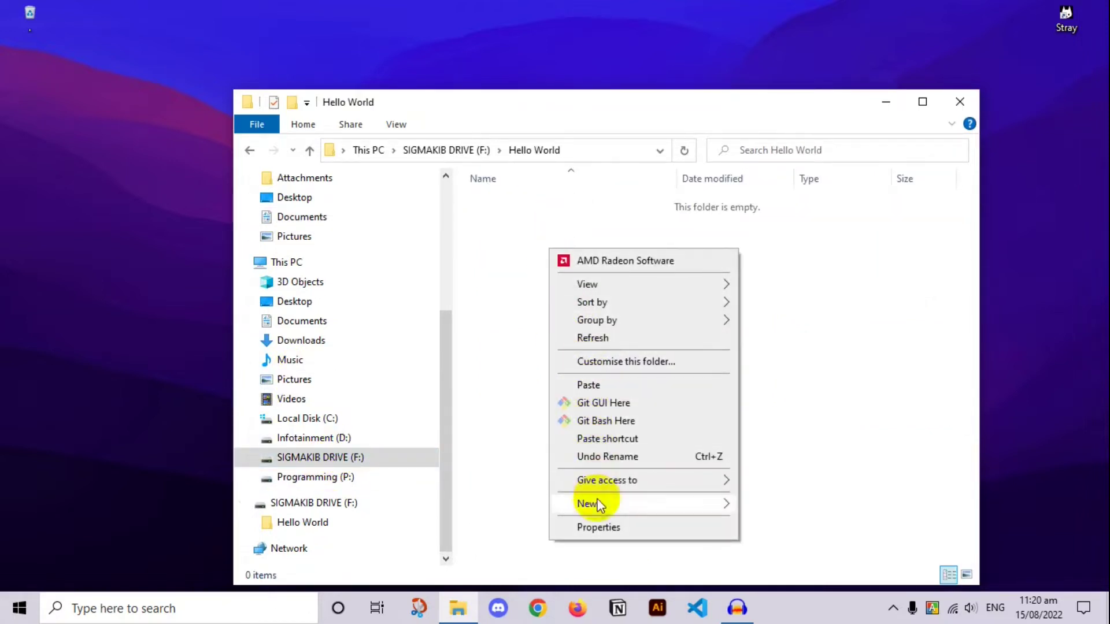
left_click(613, 385)
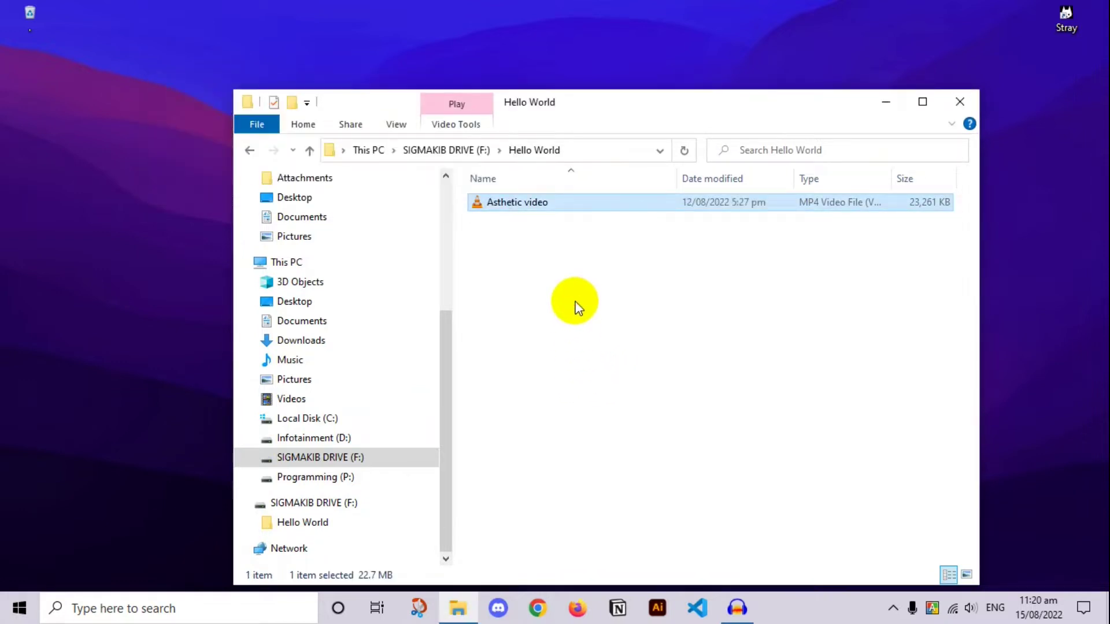
- Play Asthetic video from the USB drive in VLC, skip through several points to check playback, and close the player
left_click(543, 207)
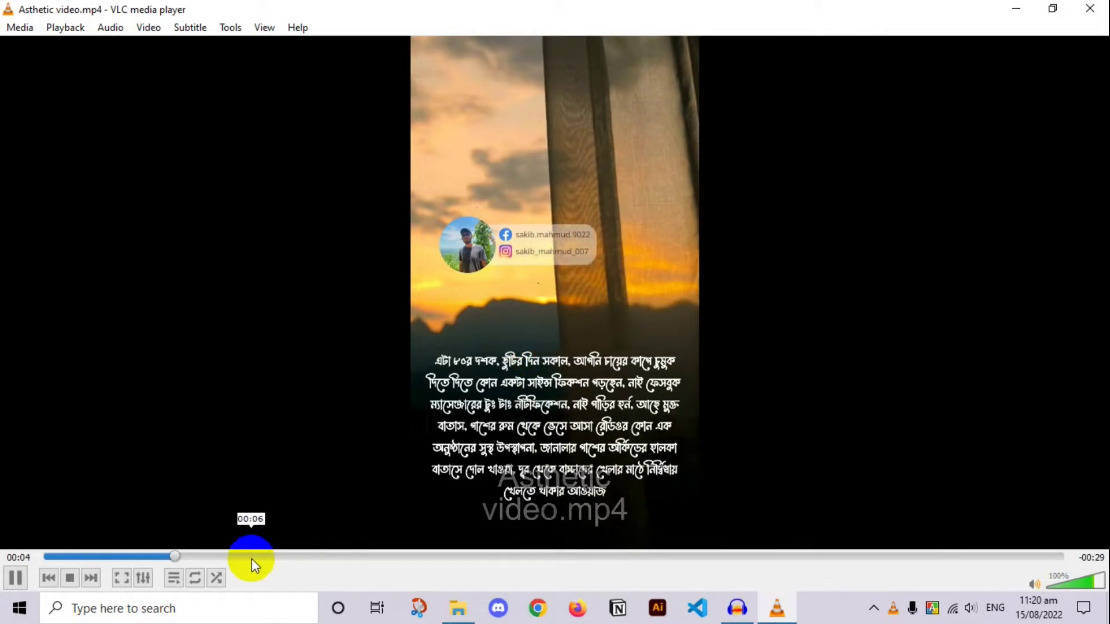
left_click(423, 558)
left_click(534, 556)
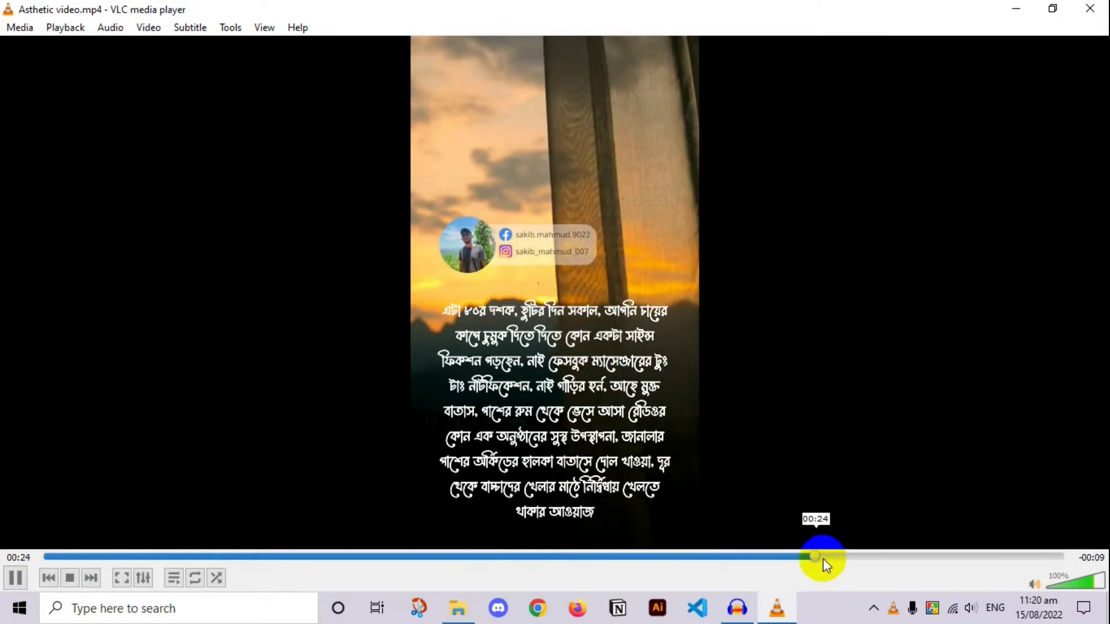
left_click(822, 558)
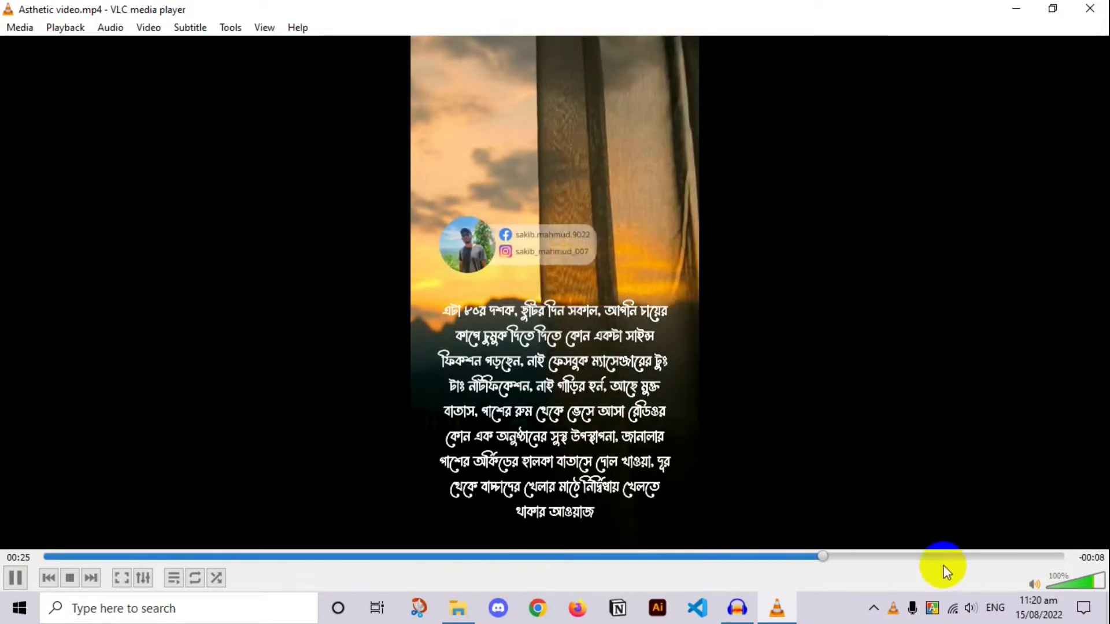
left_click(937, 558)
left_click(1089, 8)
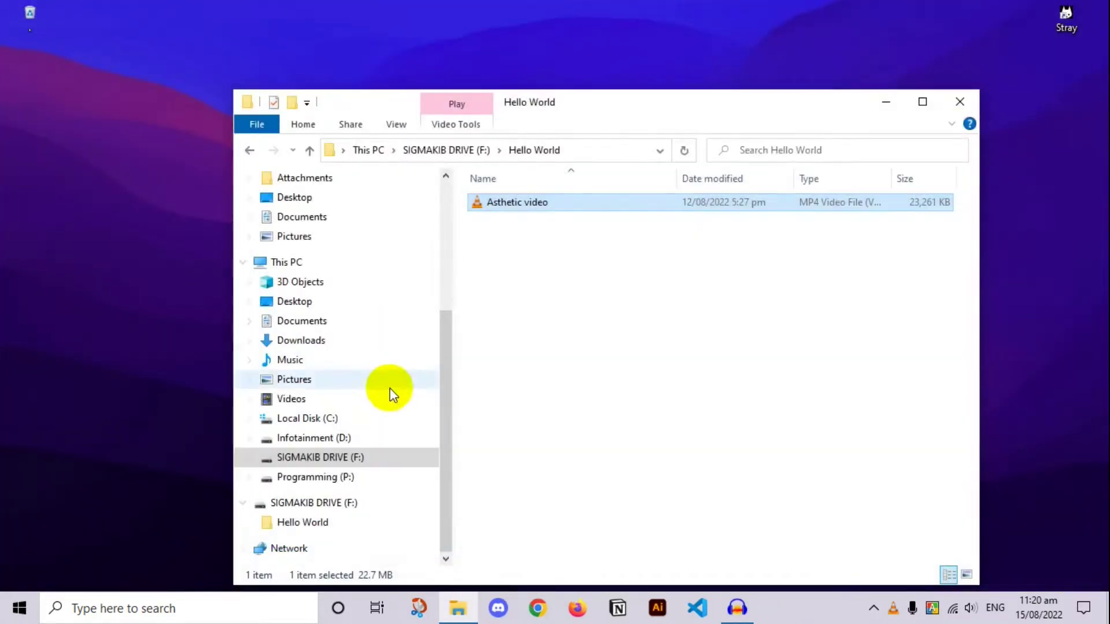
left_click(580, 269)
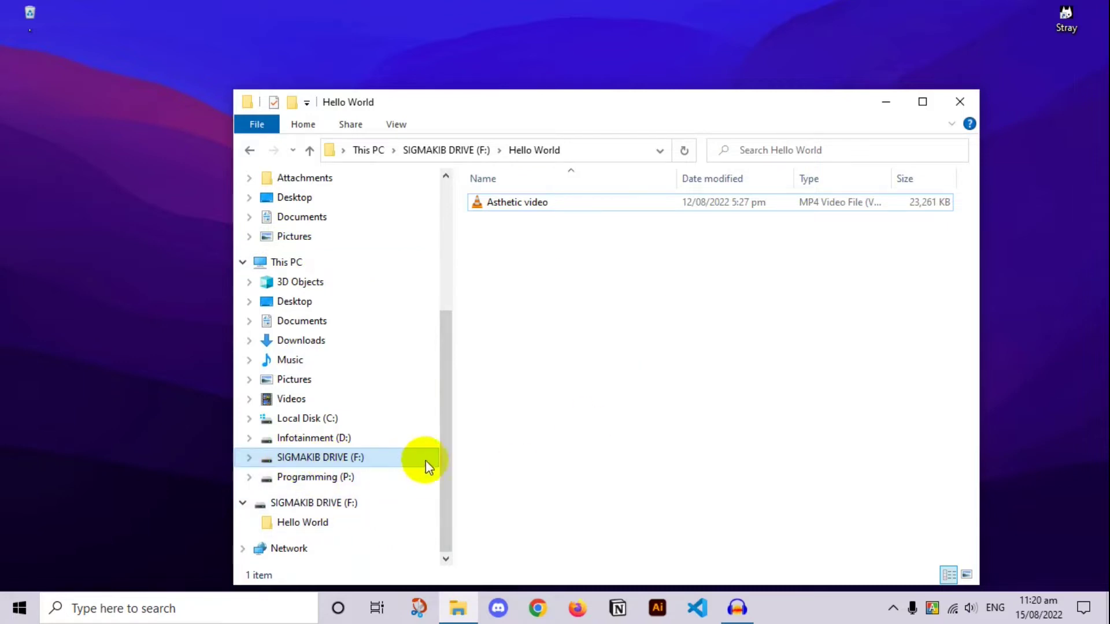
- Review the system's safe-removal options for the USB drive, dismiss them and eject SIGMAKIB DRIVE (F:) from File Explorer
left_click(894, 610)
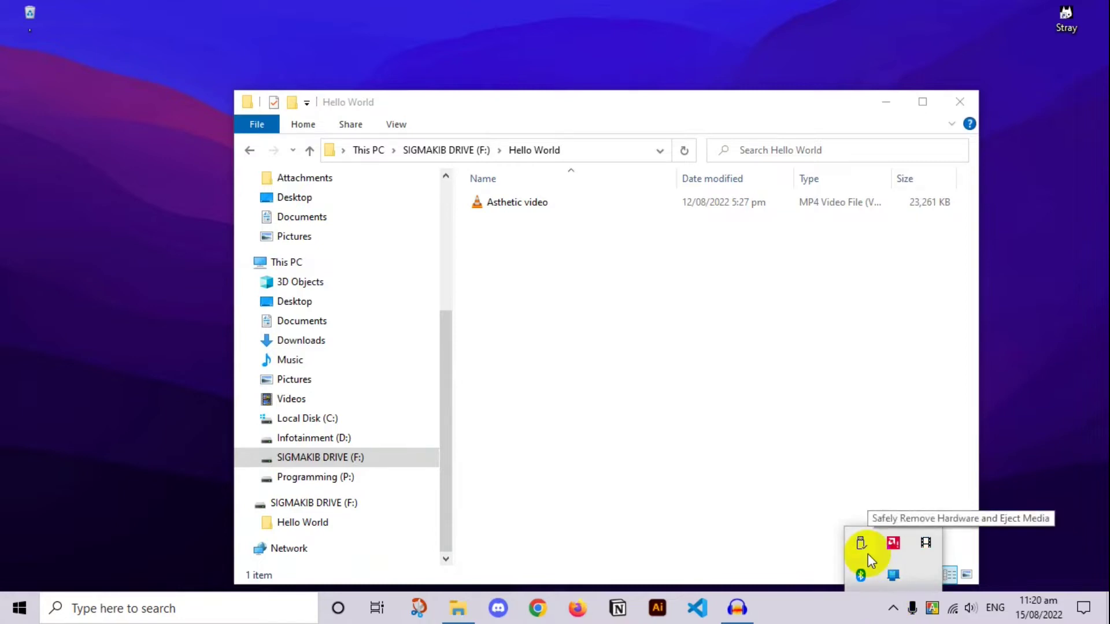
left_click(892, 612)
left_click(893, 614)
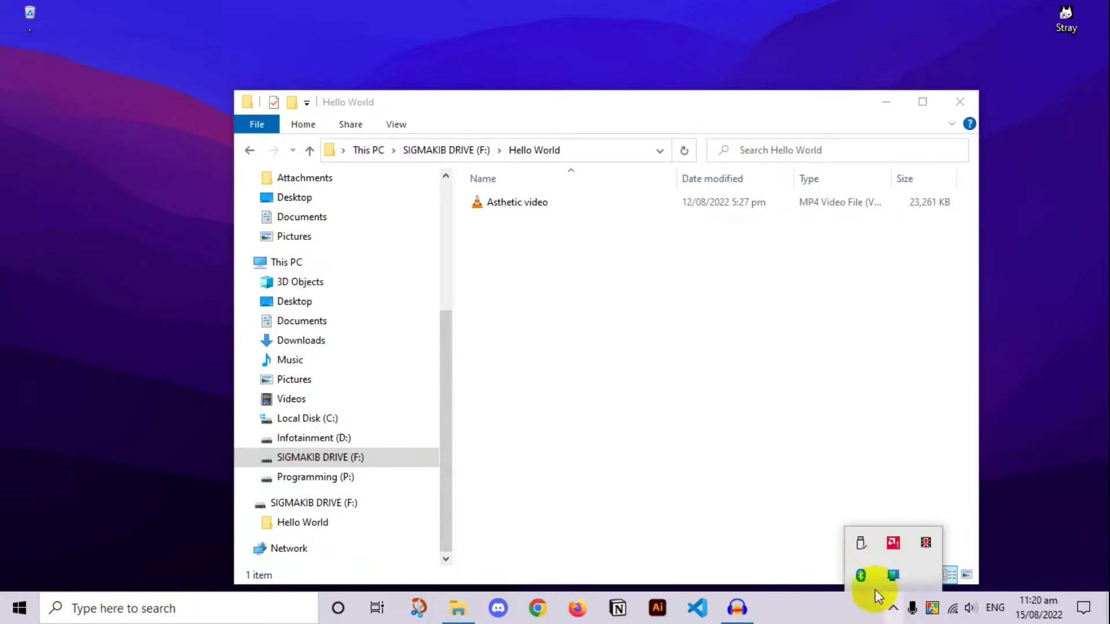
left_click(860, 545)
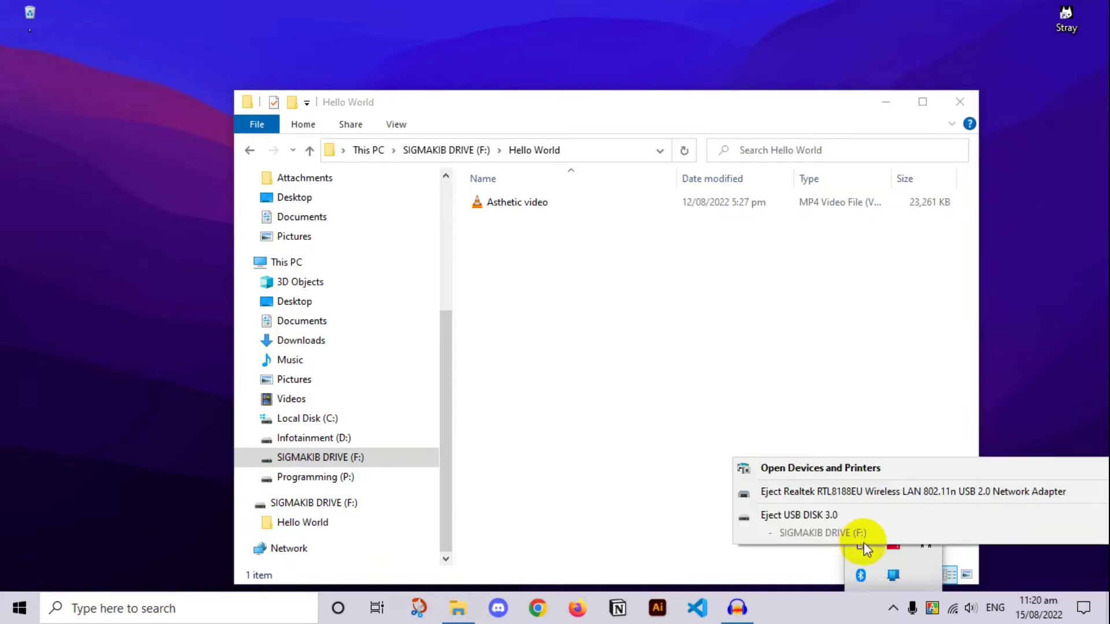
left_click(543, 440)
right_click(358, 461)
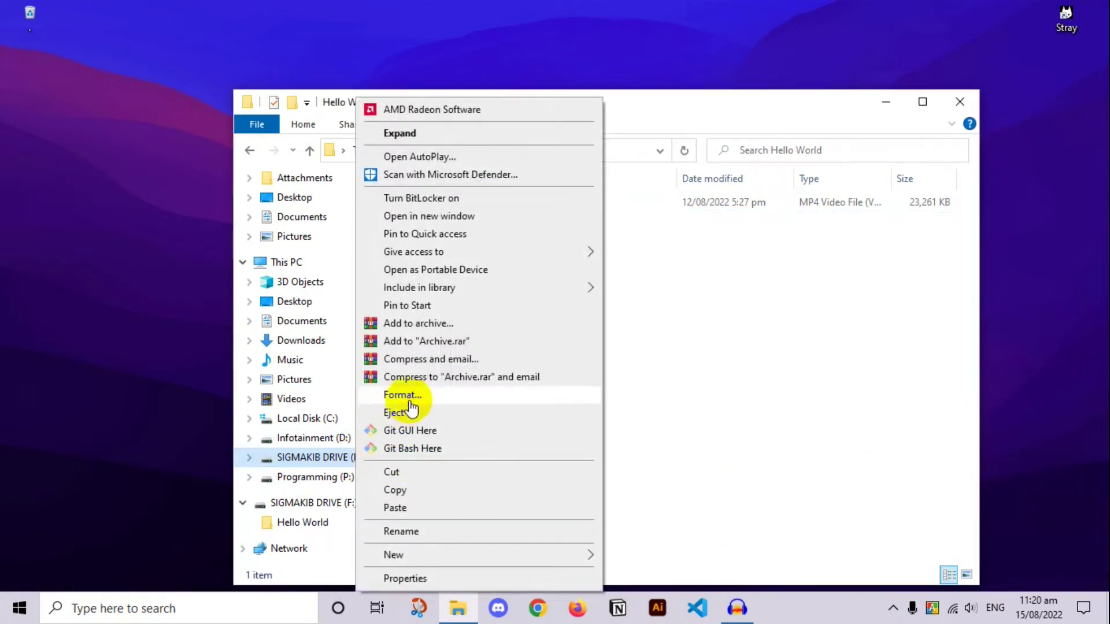
left_click(417, 415)
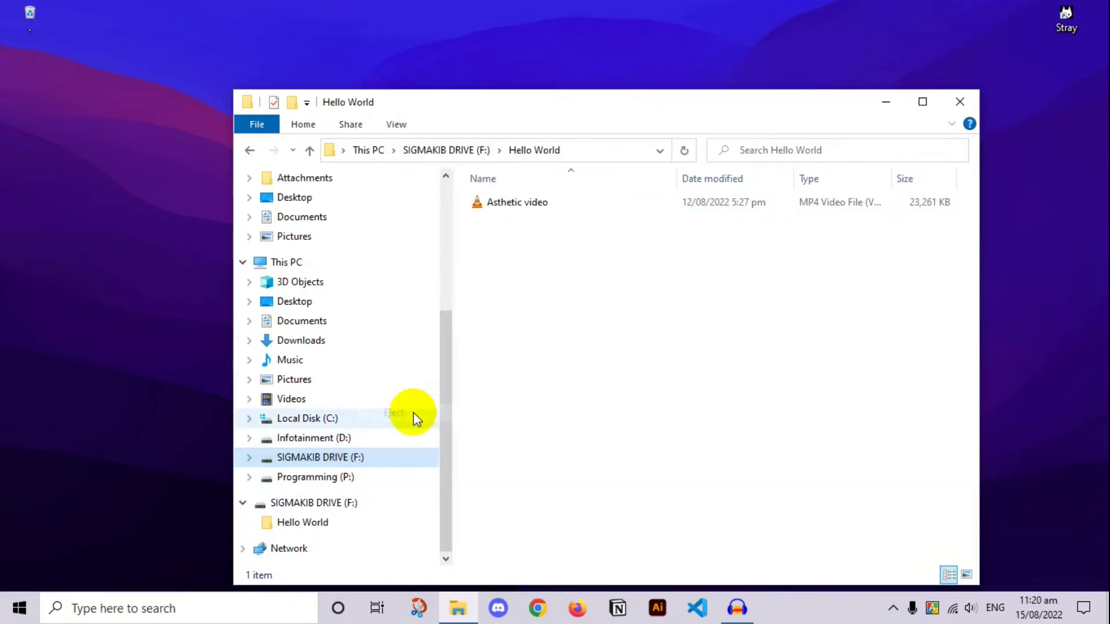